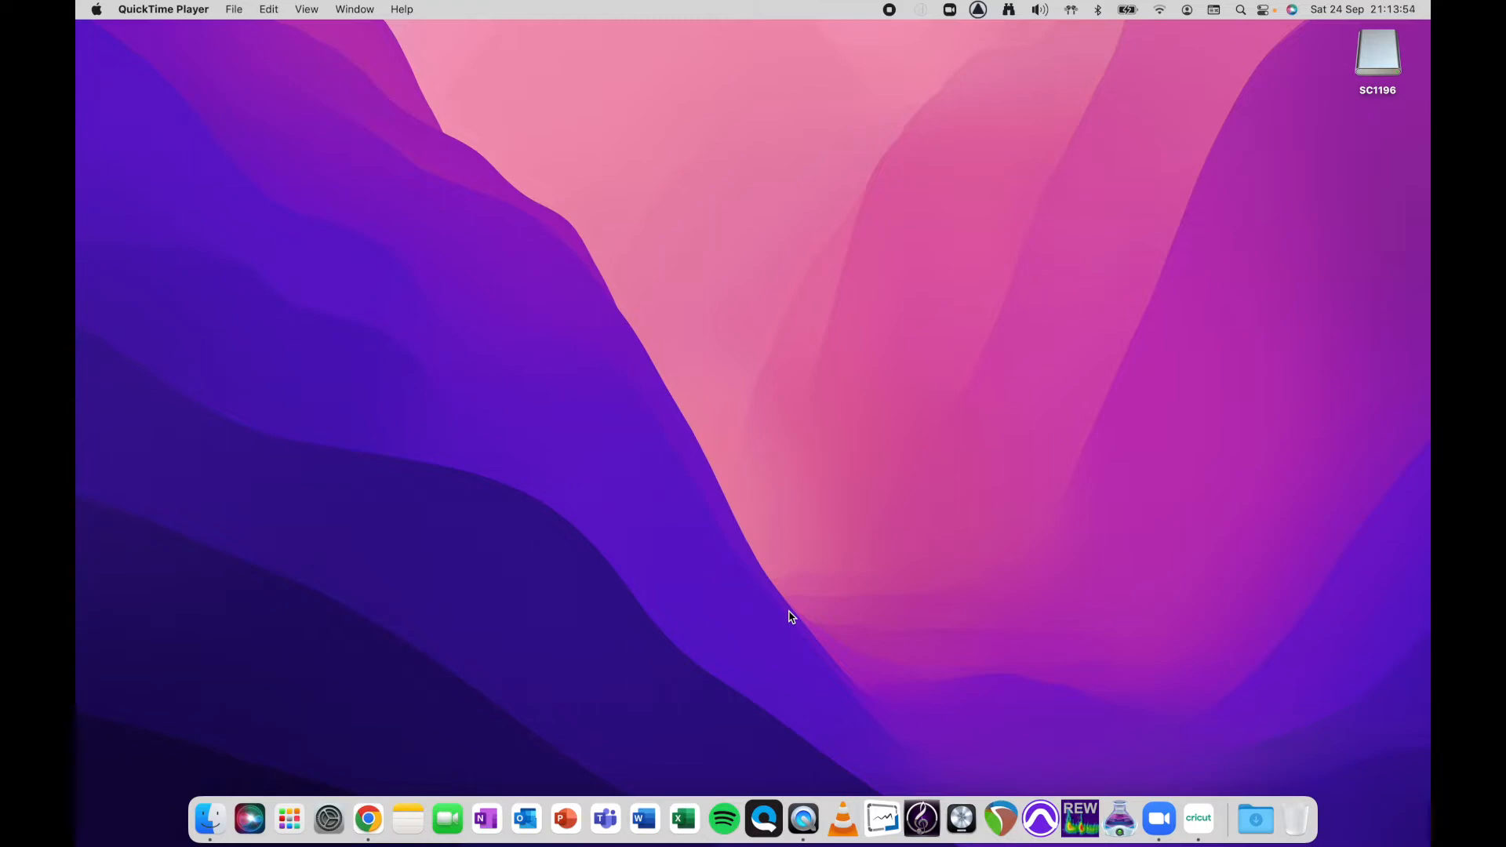
Launch REAPER and dismiss the licence notice by choosing to continue evaluating
key("F4")
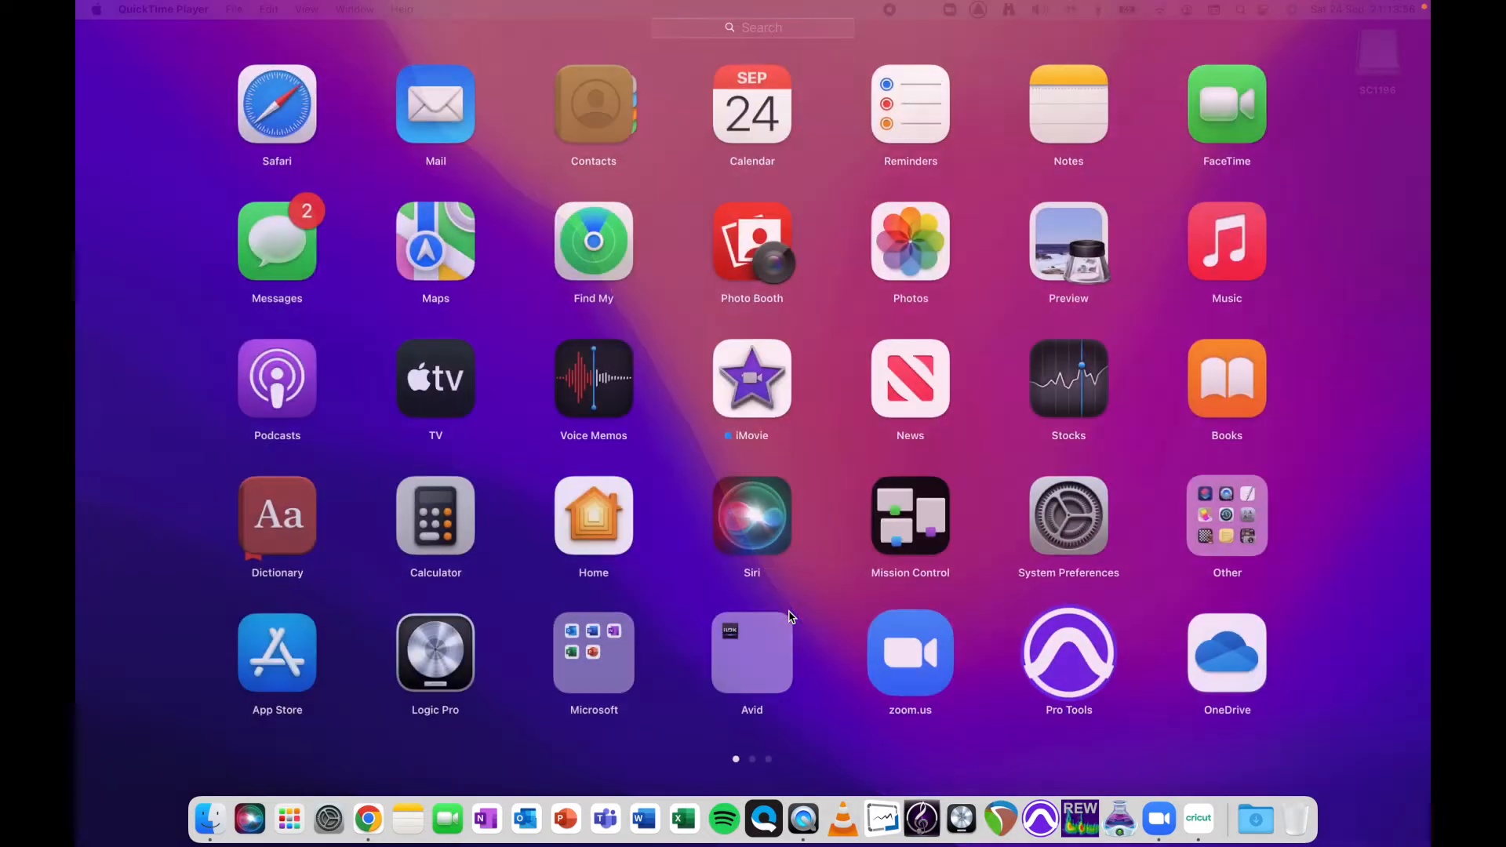
key("Escape")
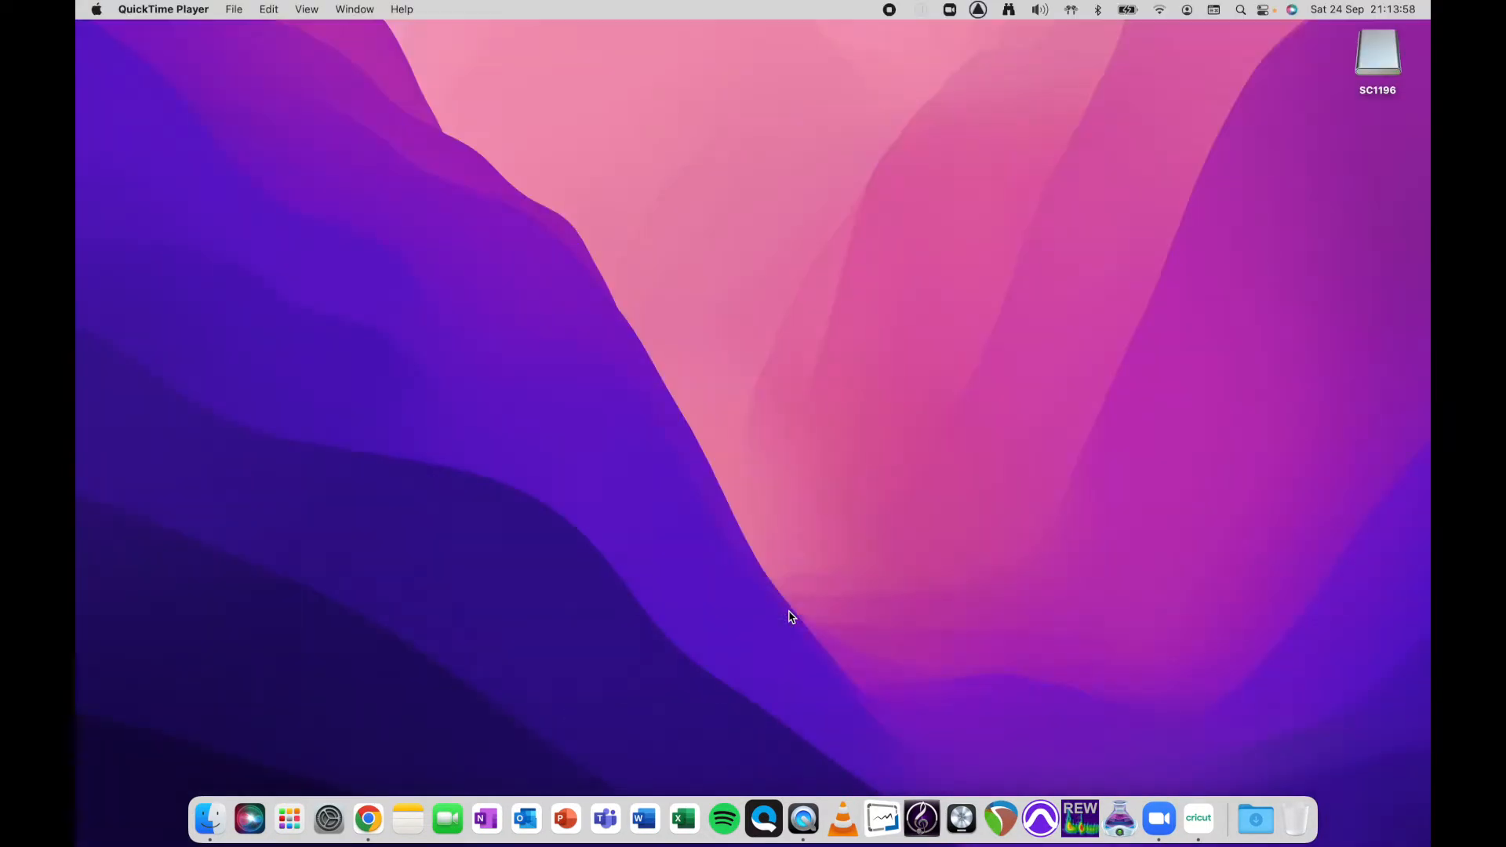
left_click(1002, 820)
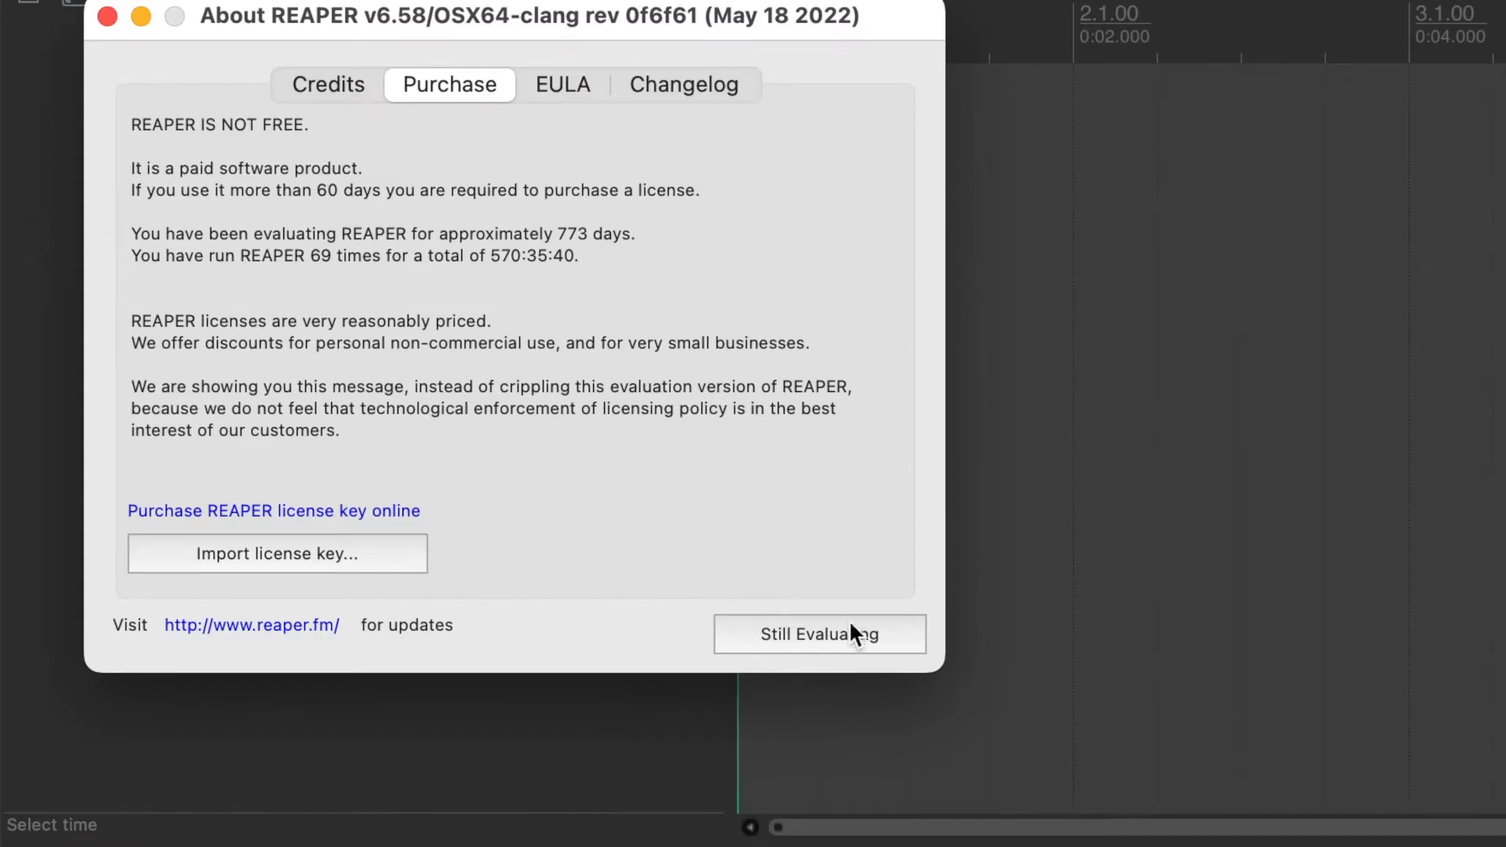
left_click(895, 635)
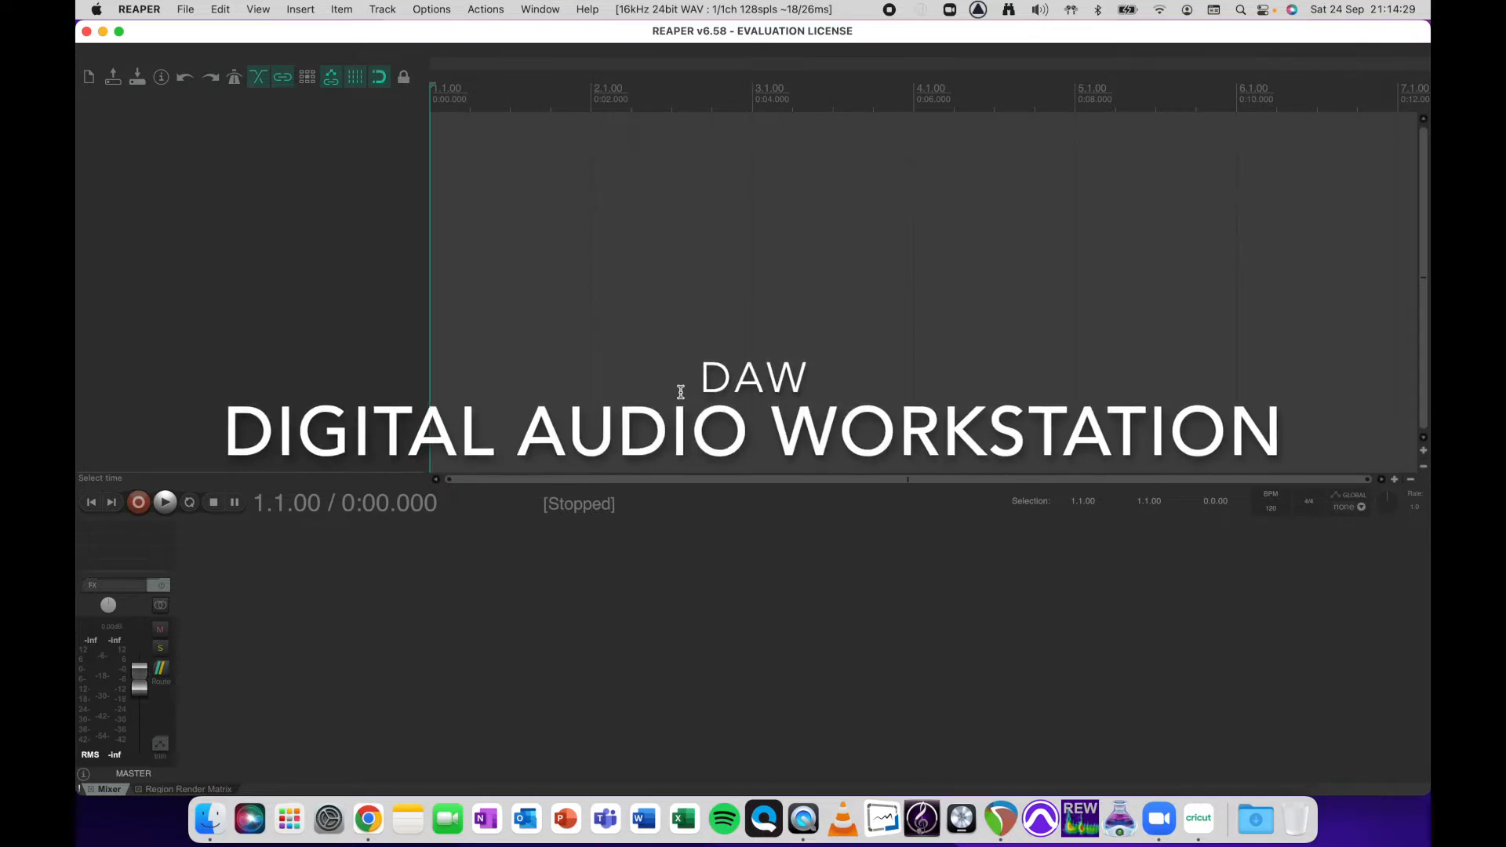
Add one new empty track to the project
double_click(264, 282)
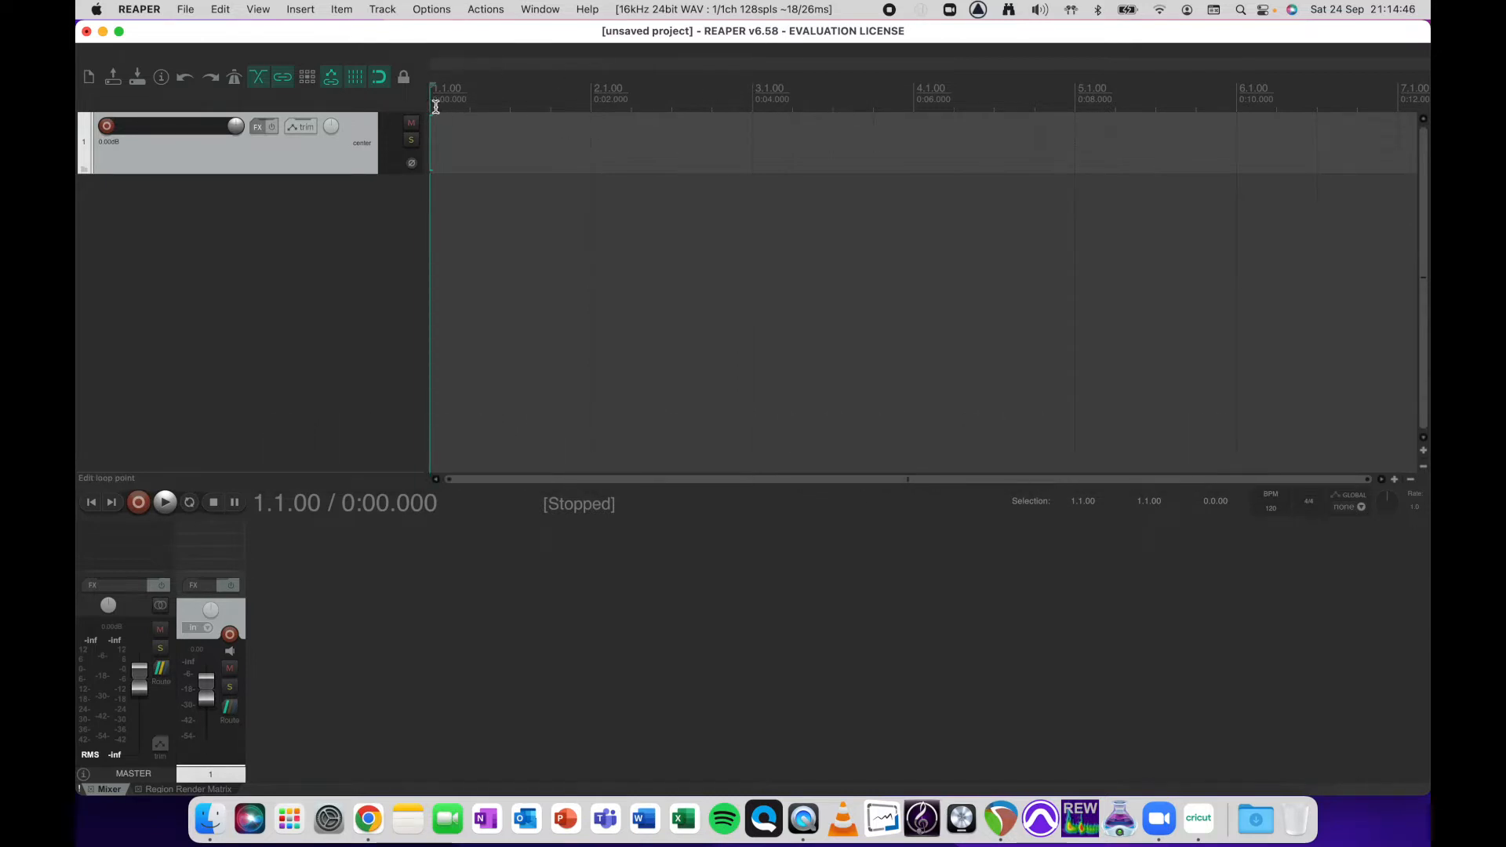
key("space")
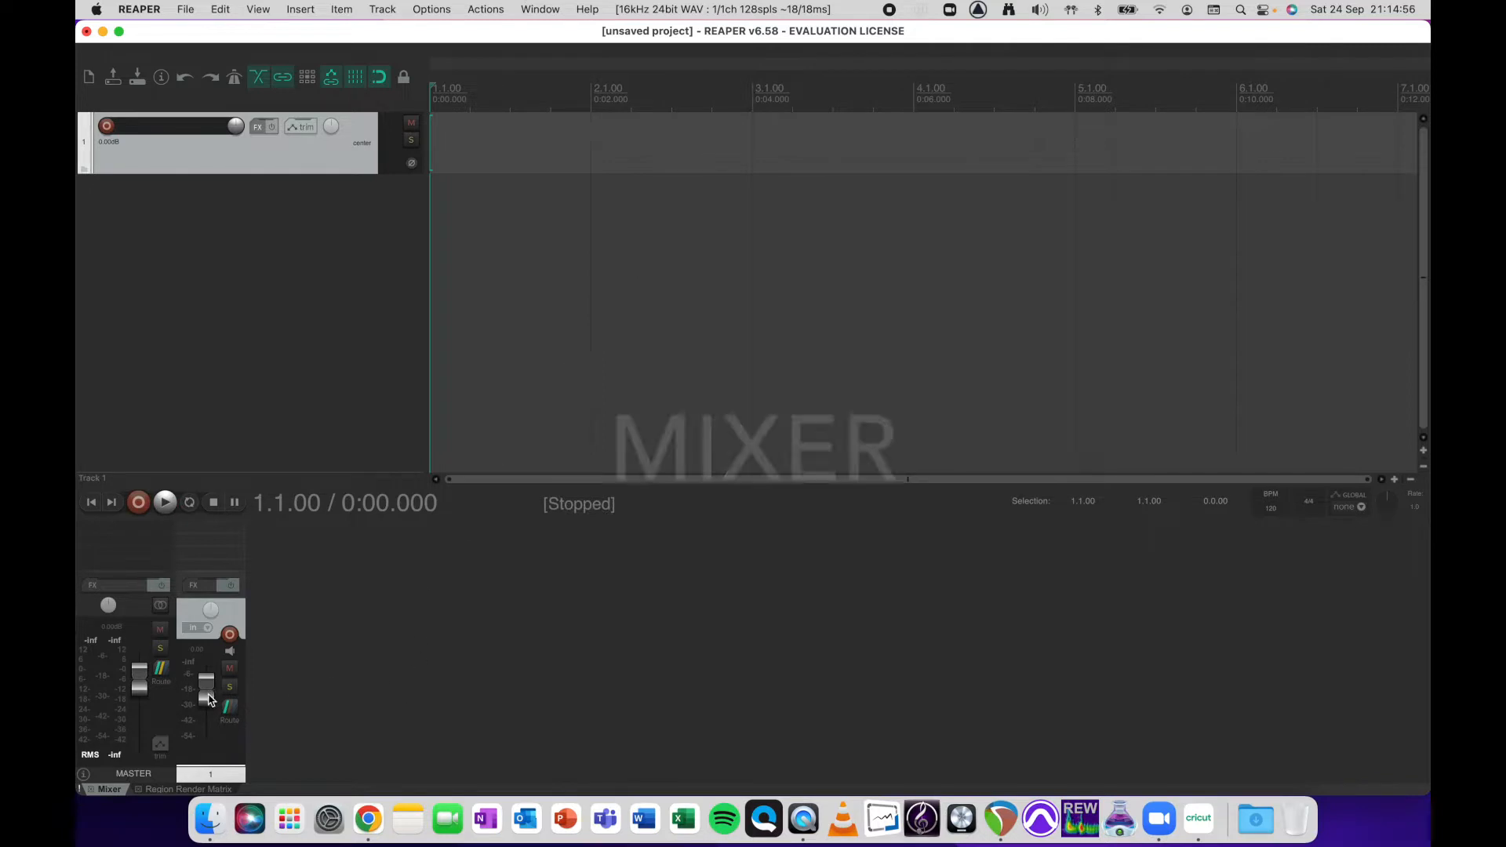
Add a second and a third track, select both and remove them again
double_click(252, 380)
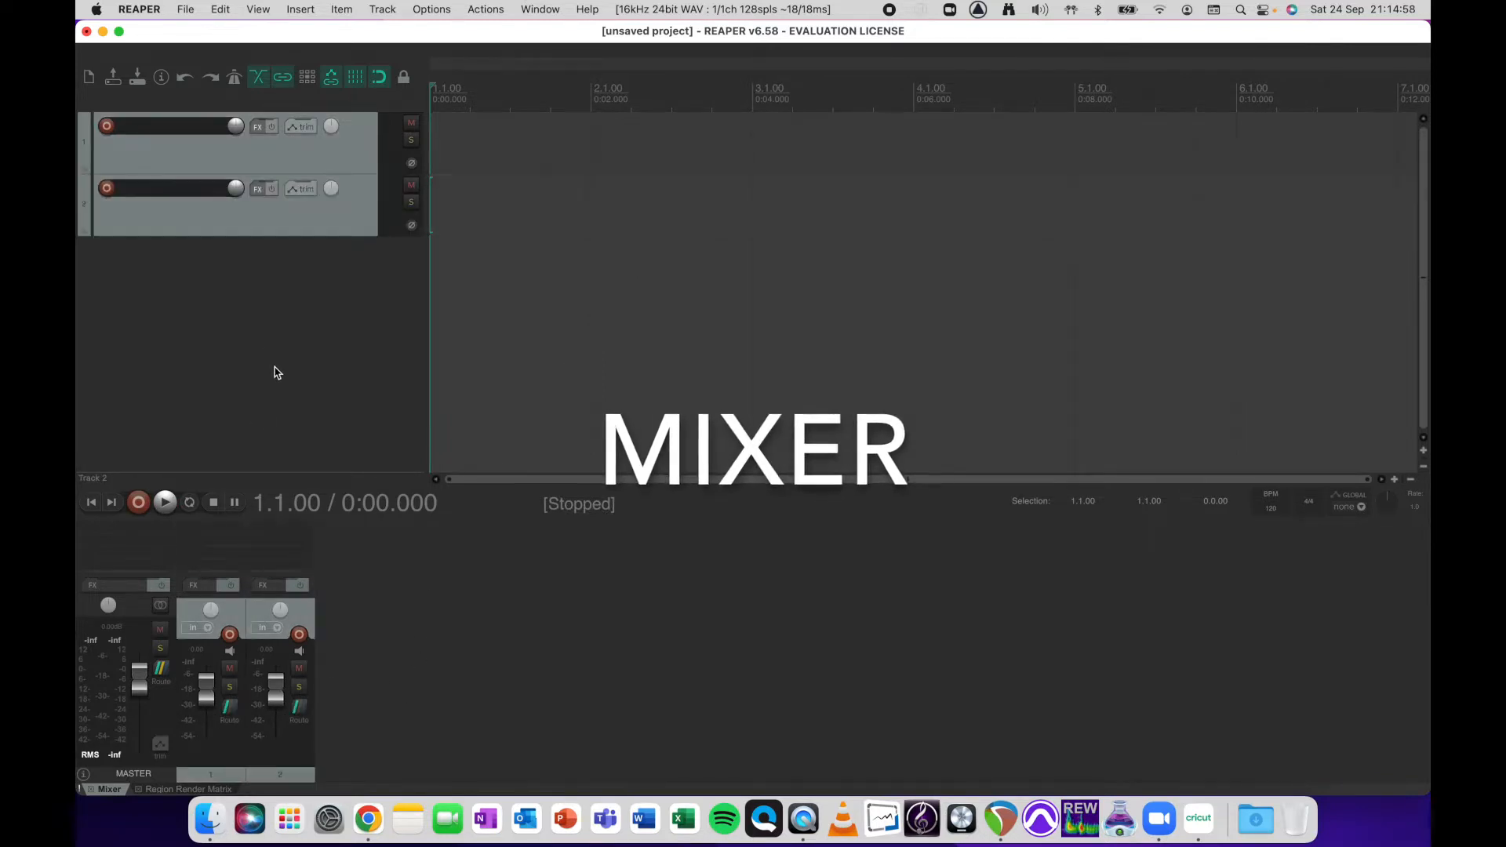
double_click(277, 373)
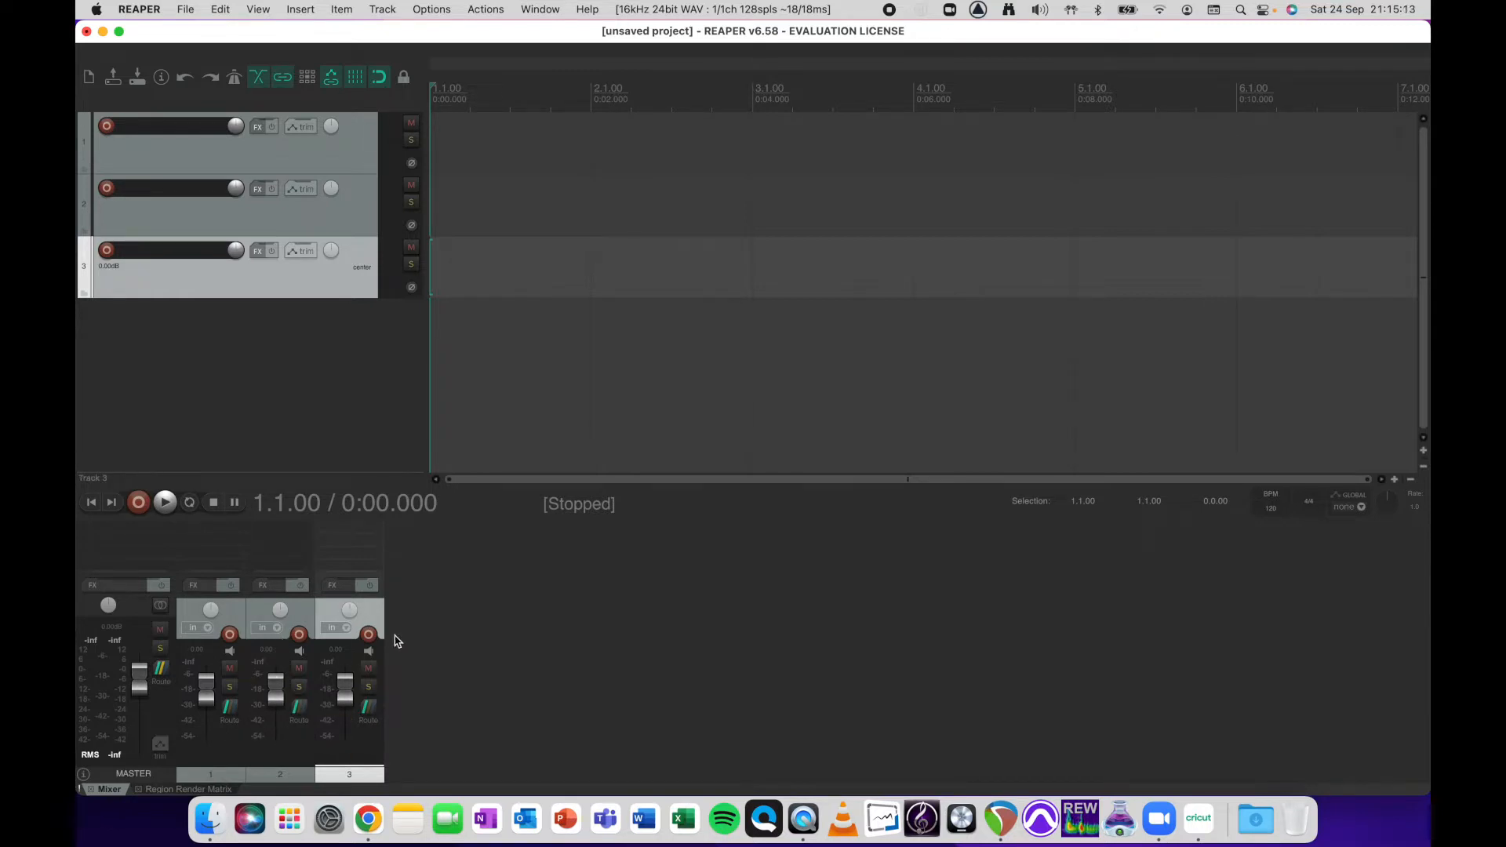
left_click(343, 224)
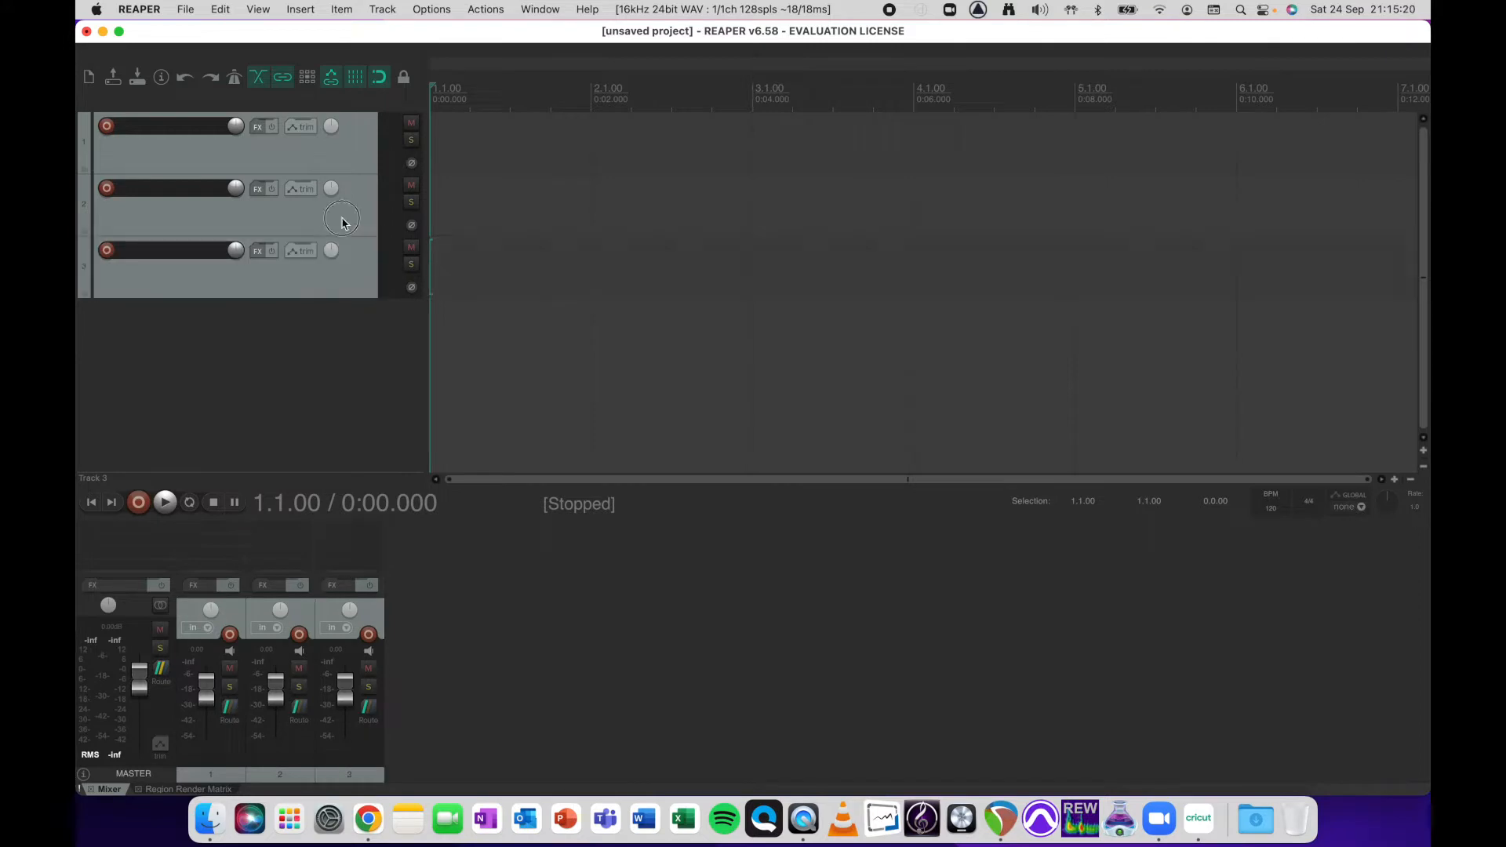
left_click(347, 283, "shift")
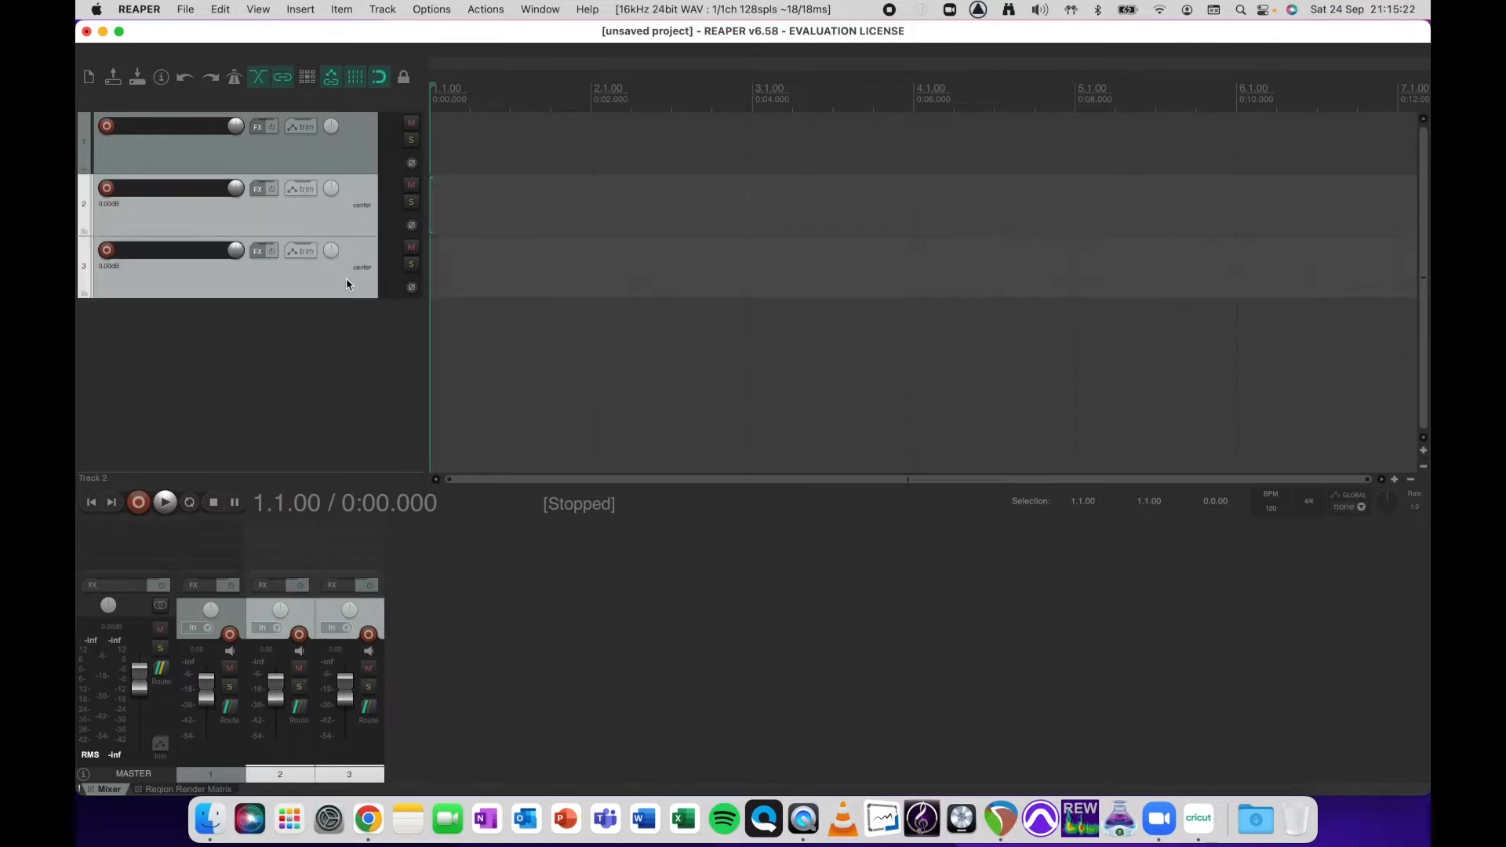
key("Delete")
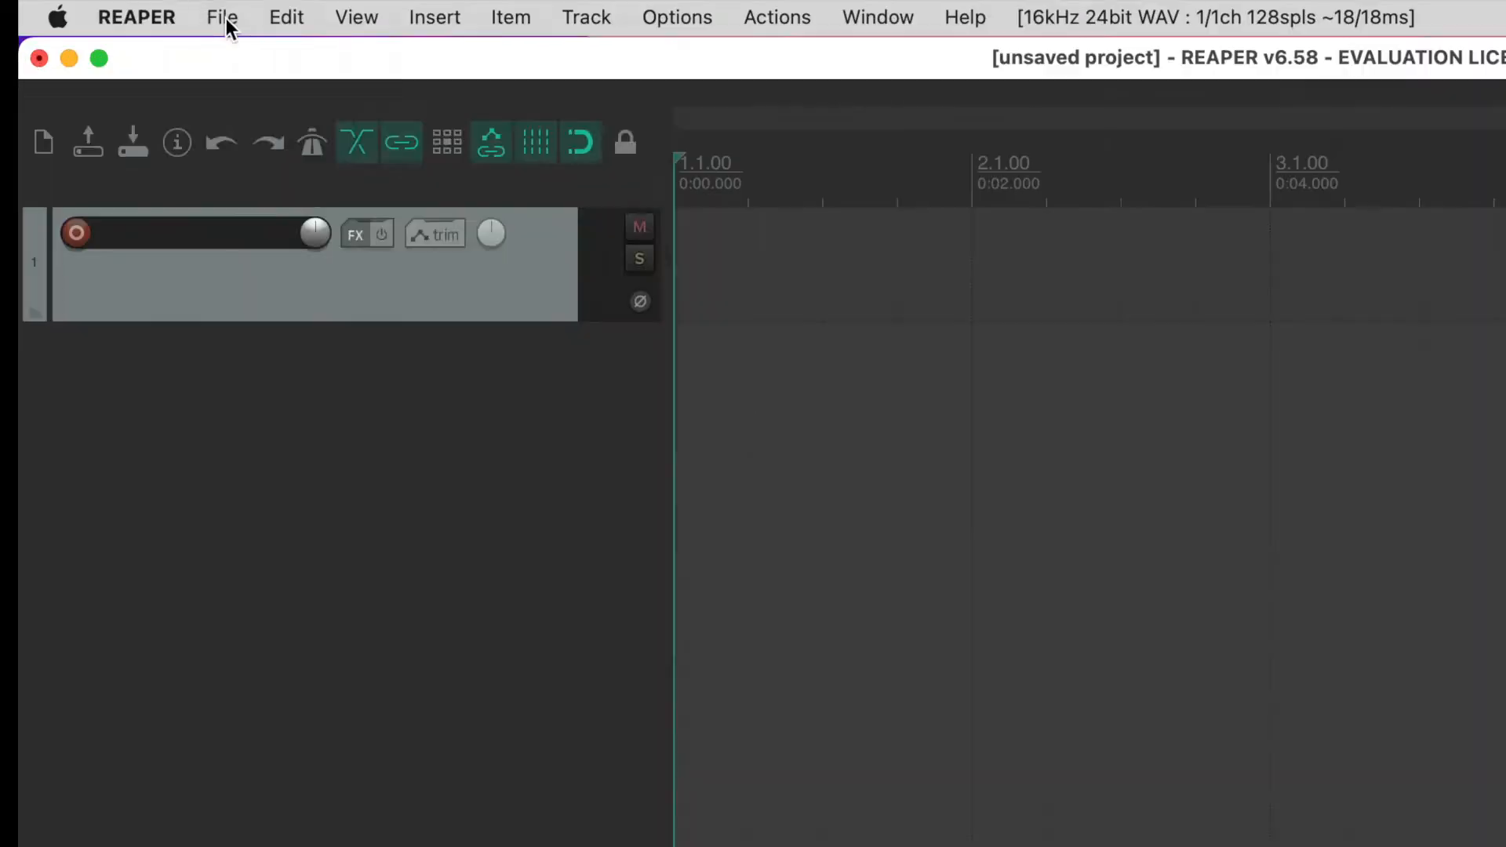
Start saving the project under a new name and create a folder called "2D names" on the SC1196 drive
left_click(187, 11)
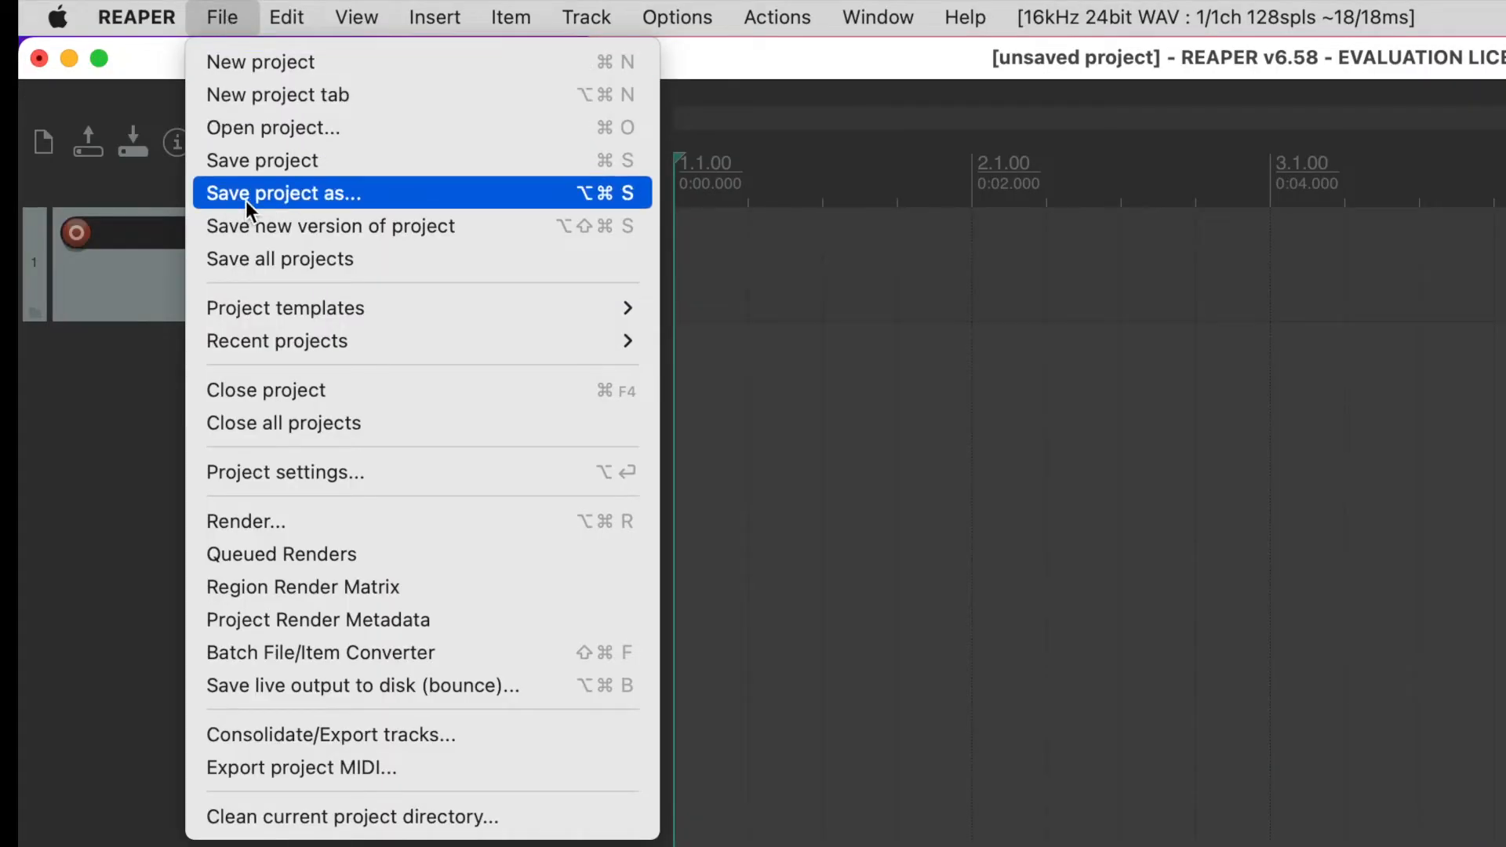
left_click(417, 201)
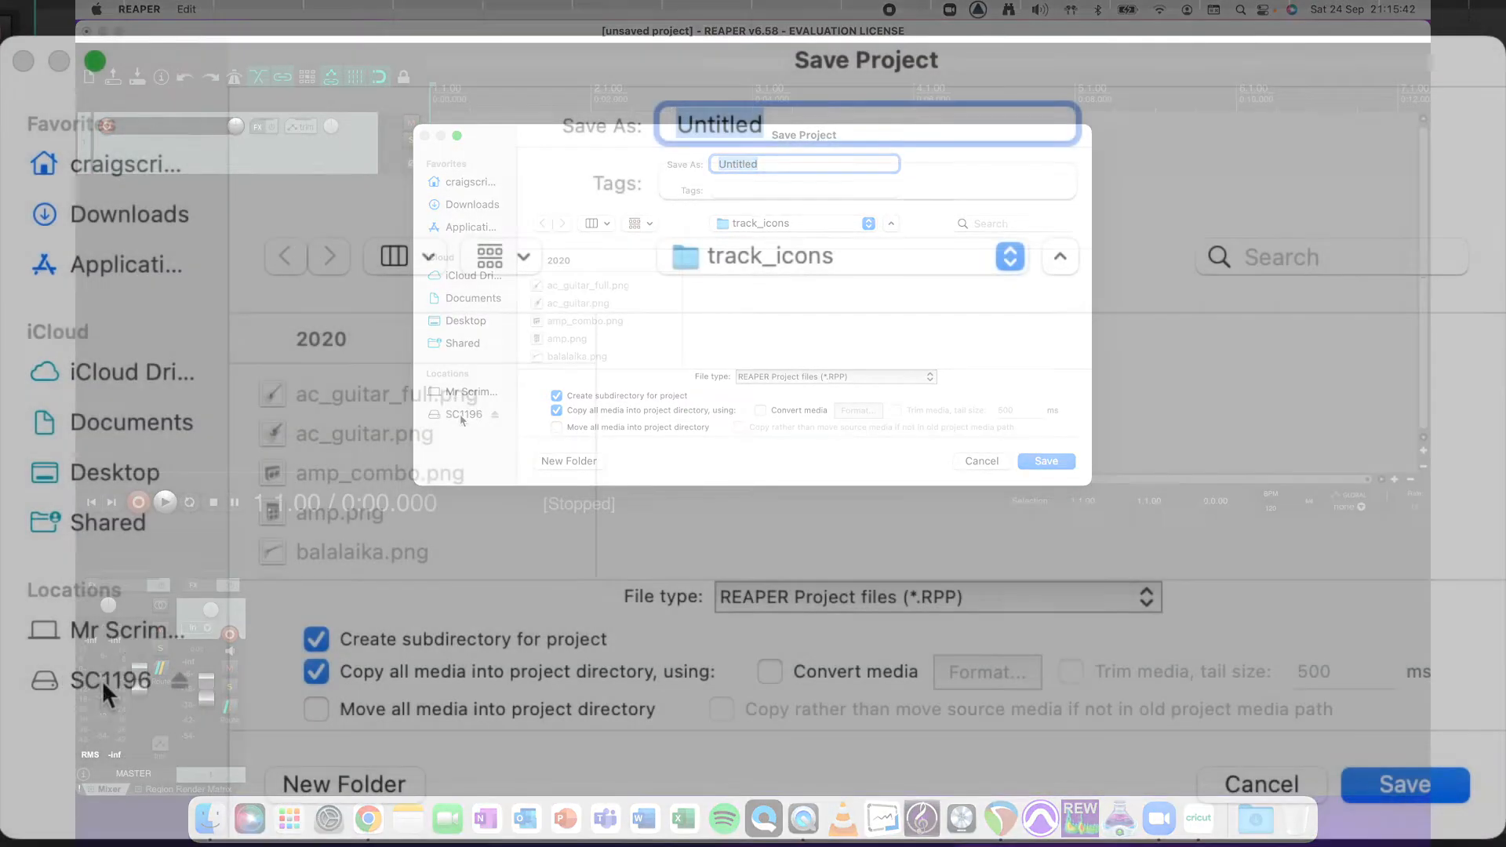
left_click(459, 415)
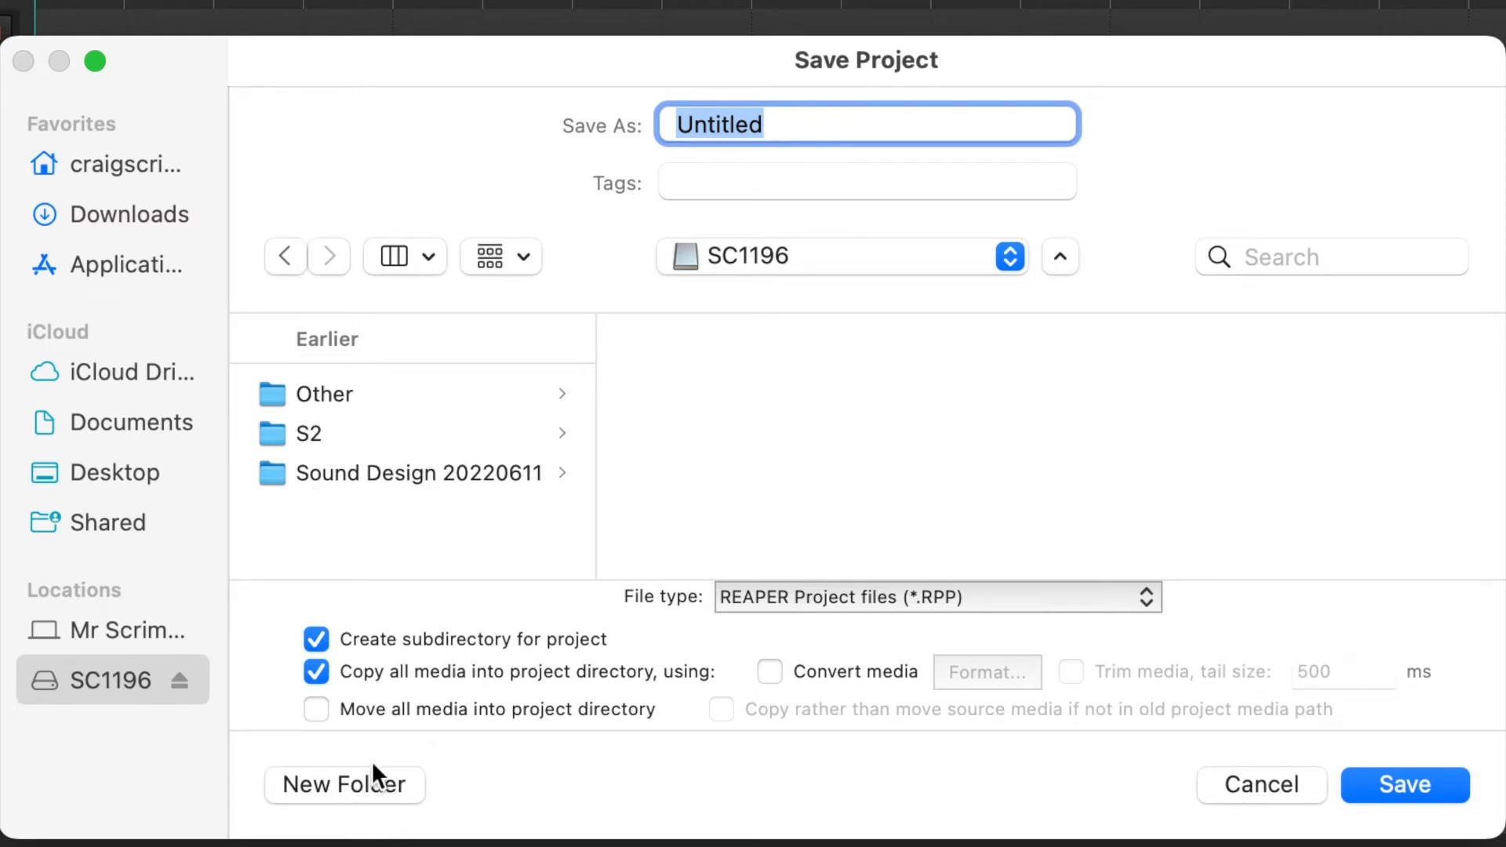
left_click(360, 785)
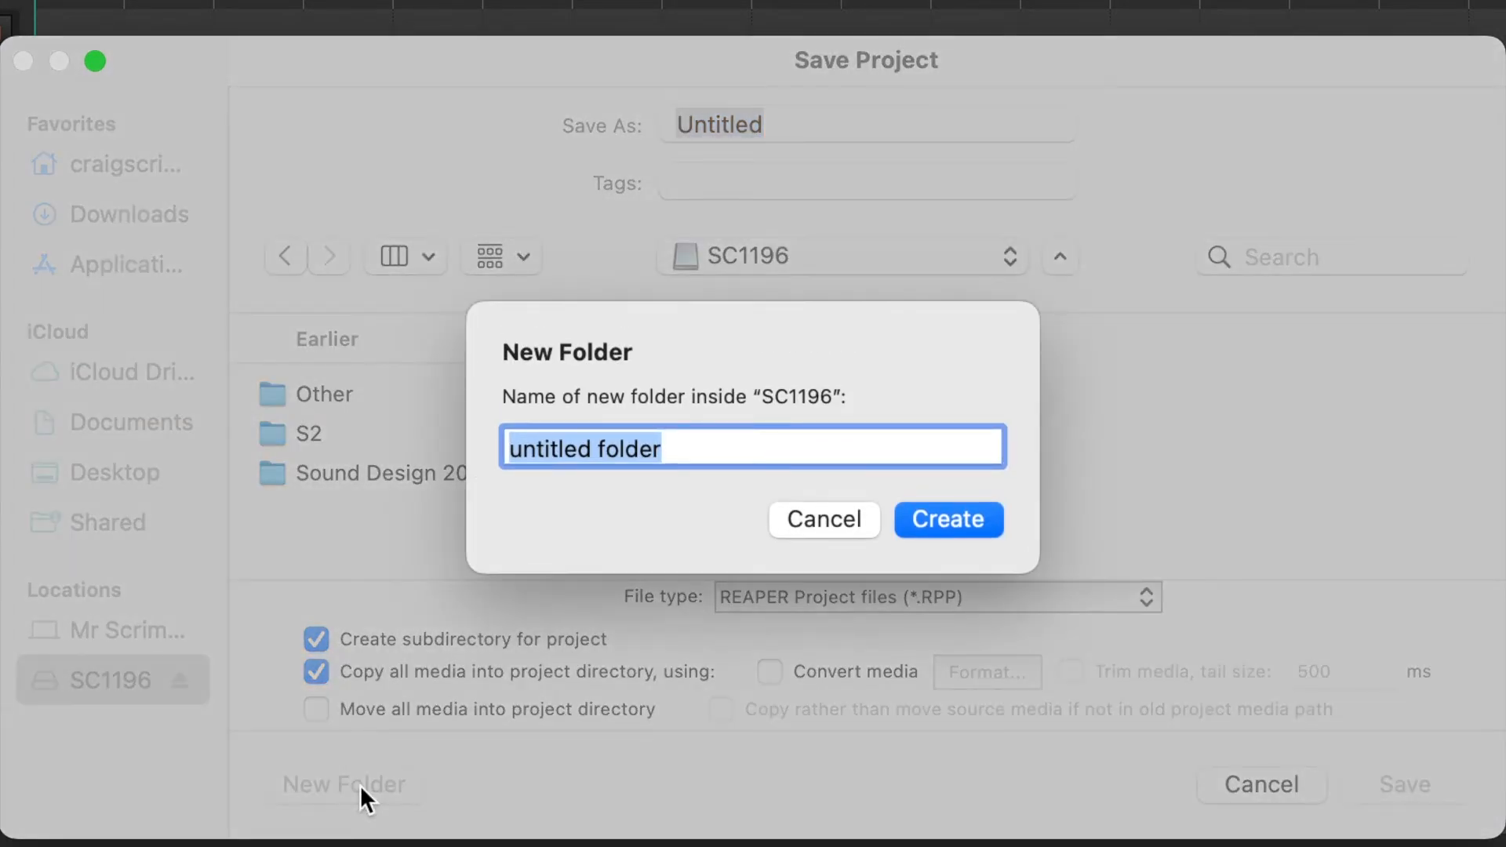
type("2D names")
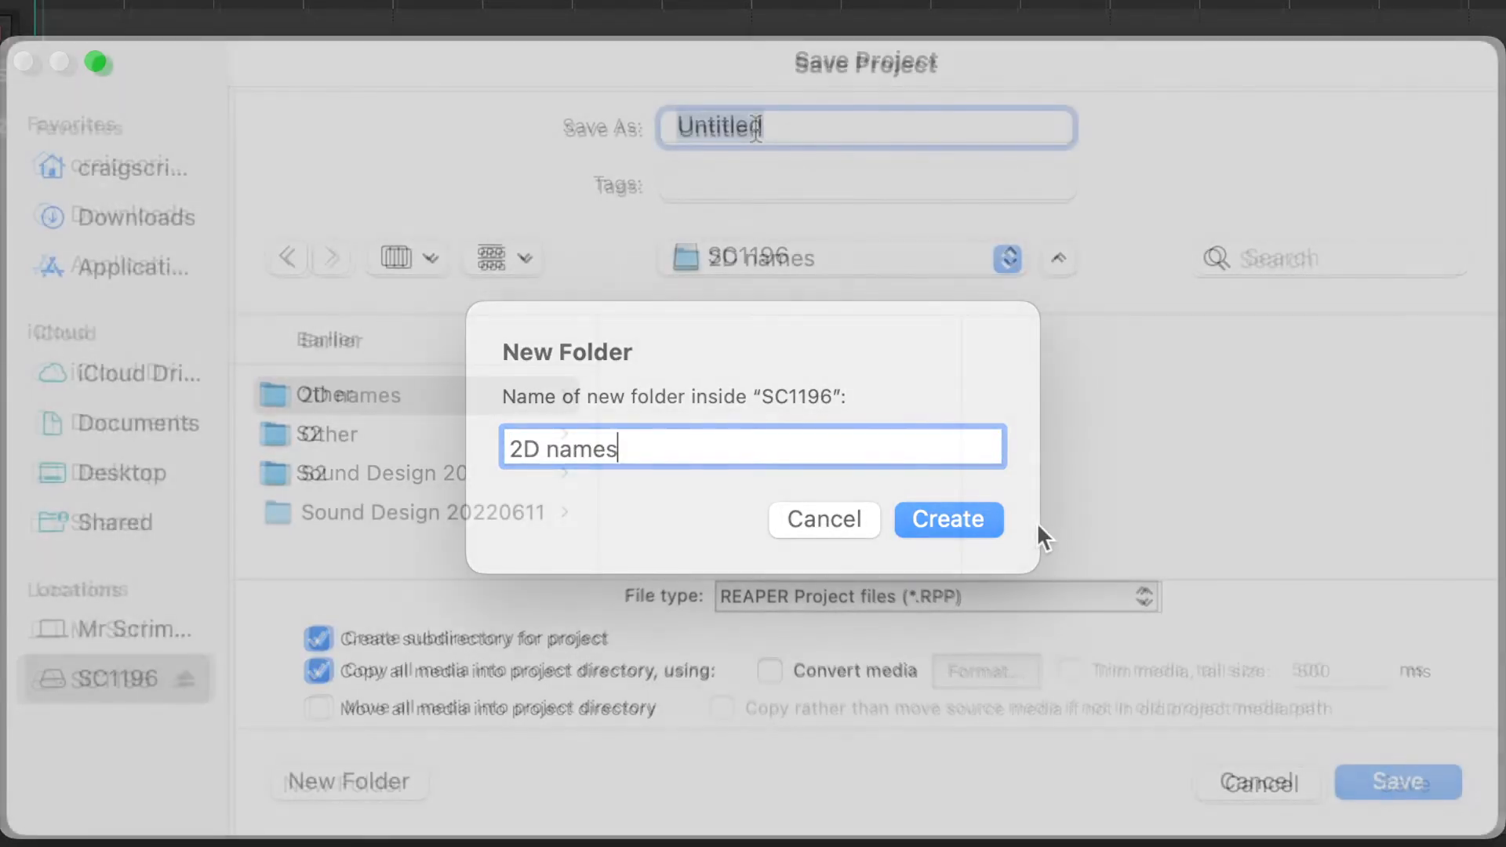
left_click(993, 517)
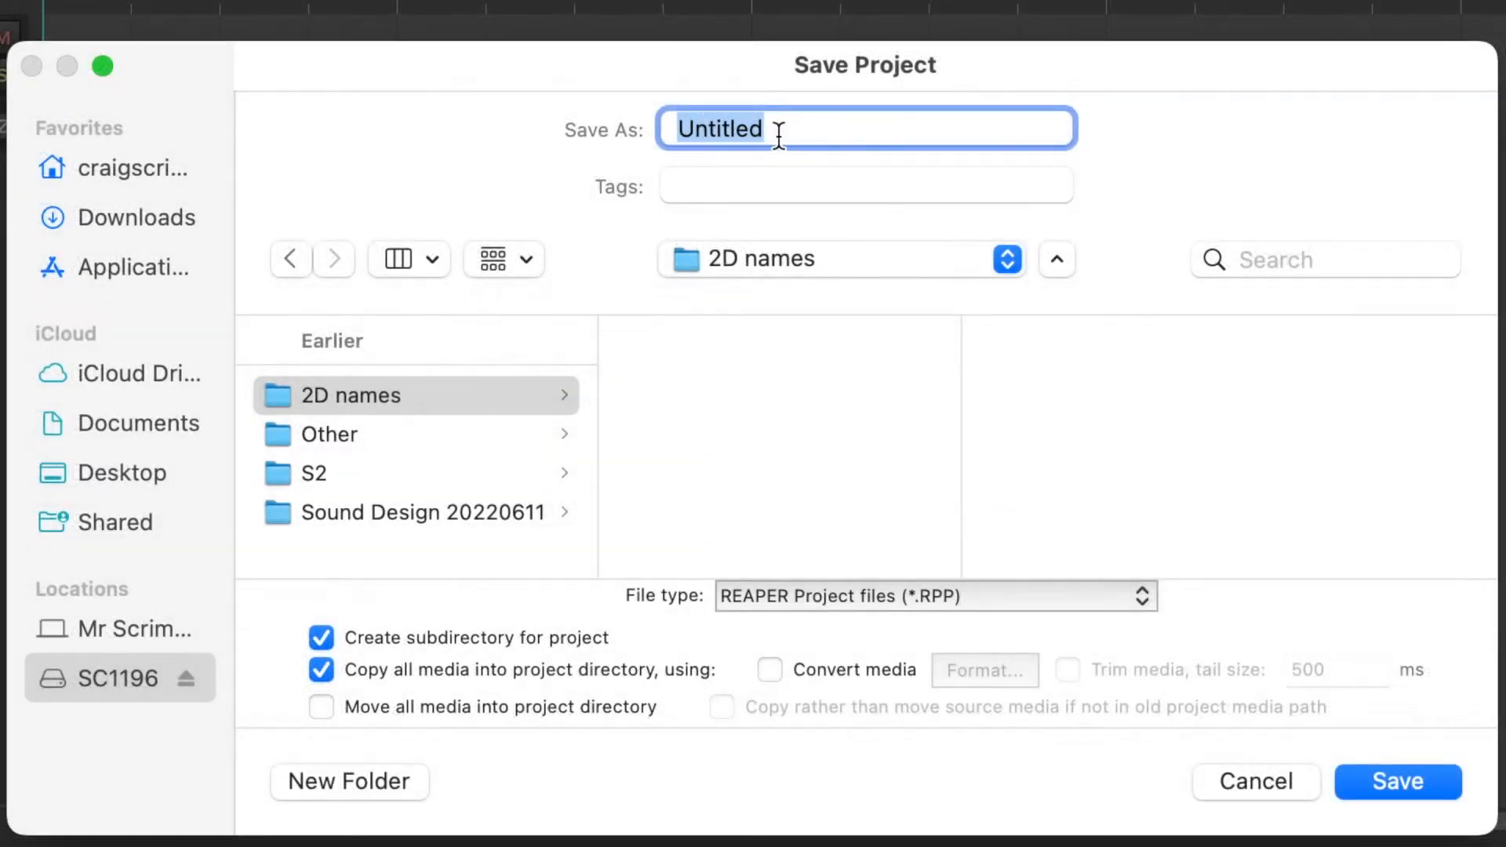
Save the project as "2D names" in the new folder, with a project subdirectory and all media copied into it
type("2D names")
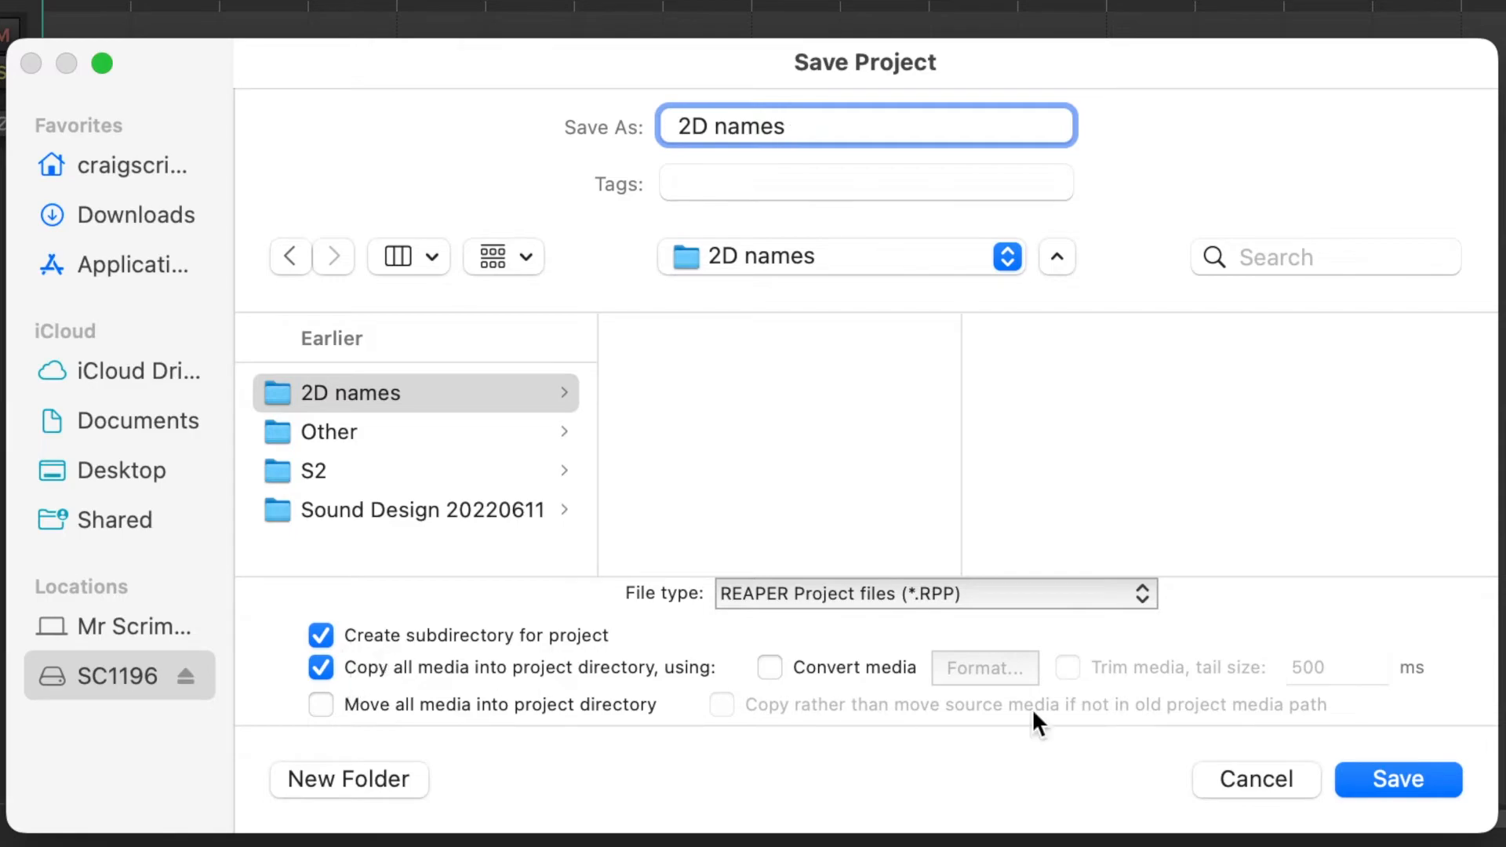
left_click(1398, 781)
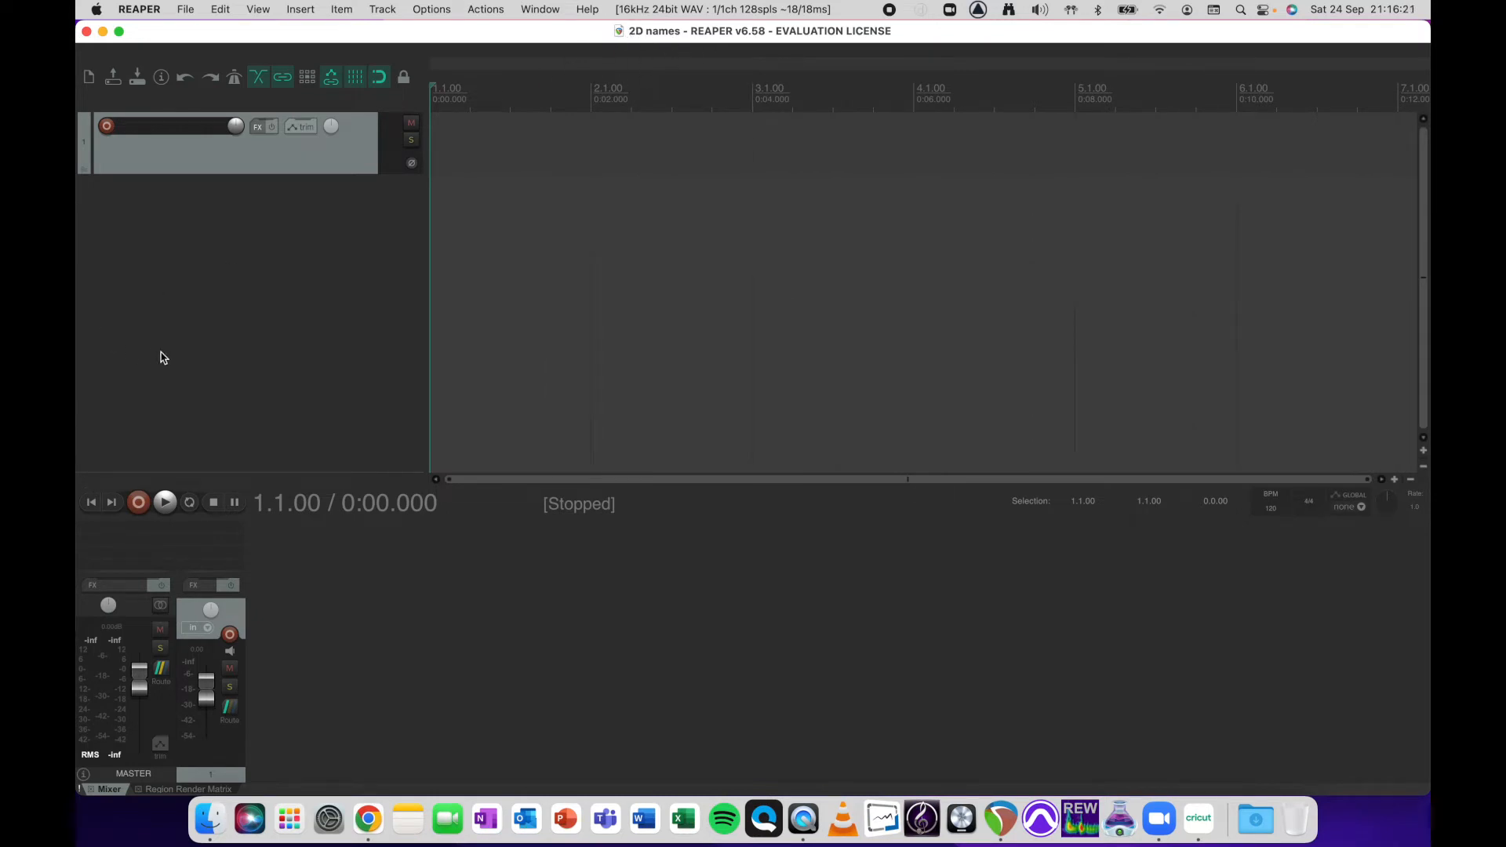
left_click(291, 281)
key("super+s")
Switch to Finder and open the ADR folder inside S2 > Film & TV on the SC1196 drive
left_click(213, 830)
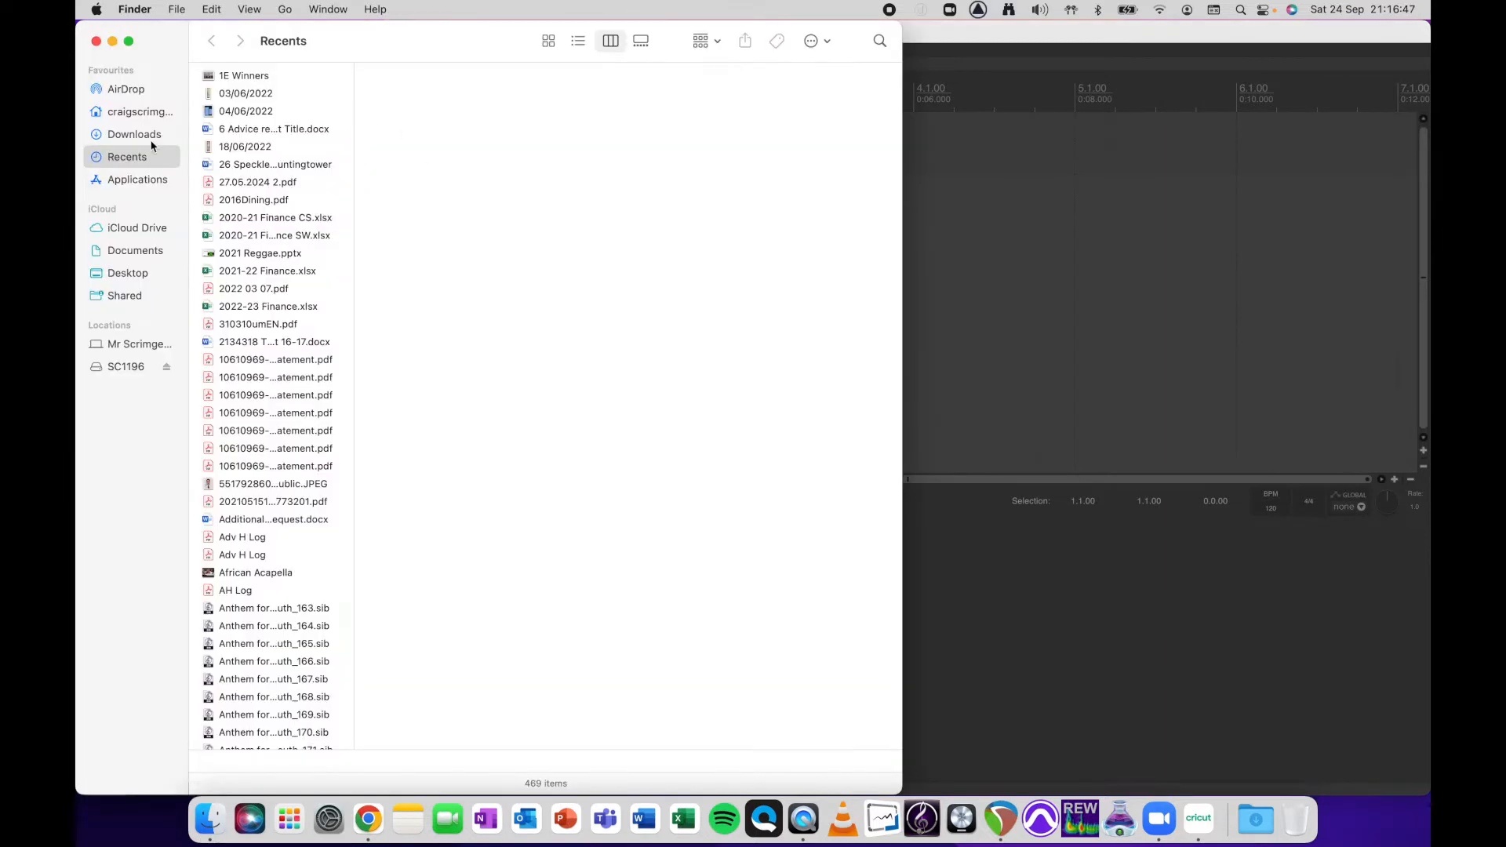
left_click(112, 369)
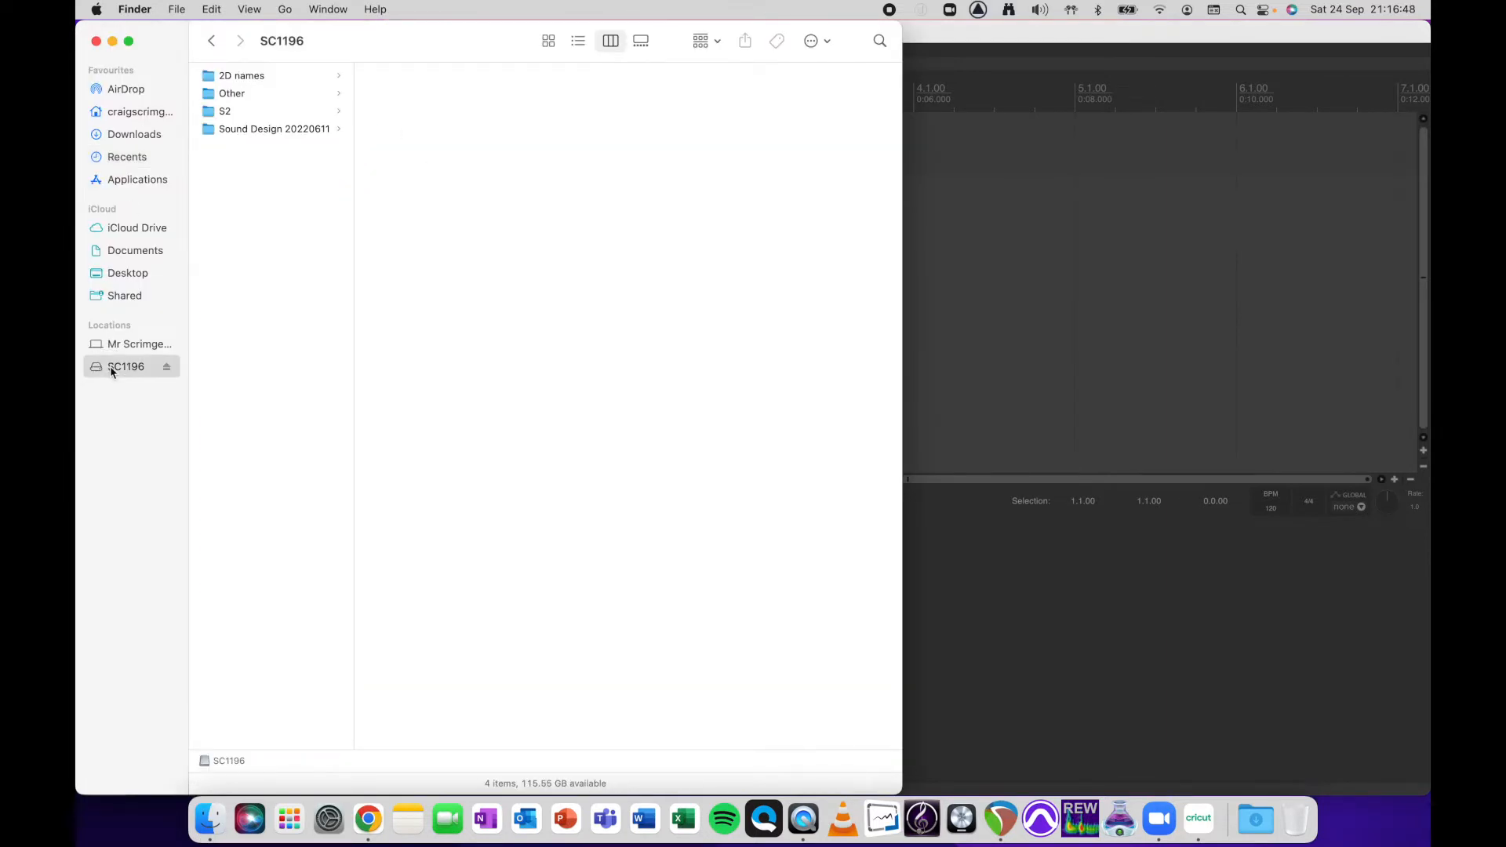
left_click(252, 112)
left_click(396, 76)
left_click(571, 76)
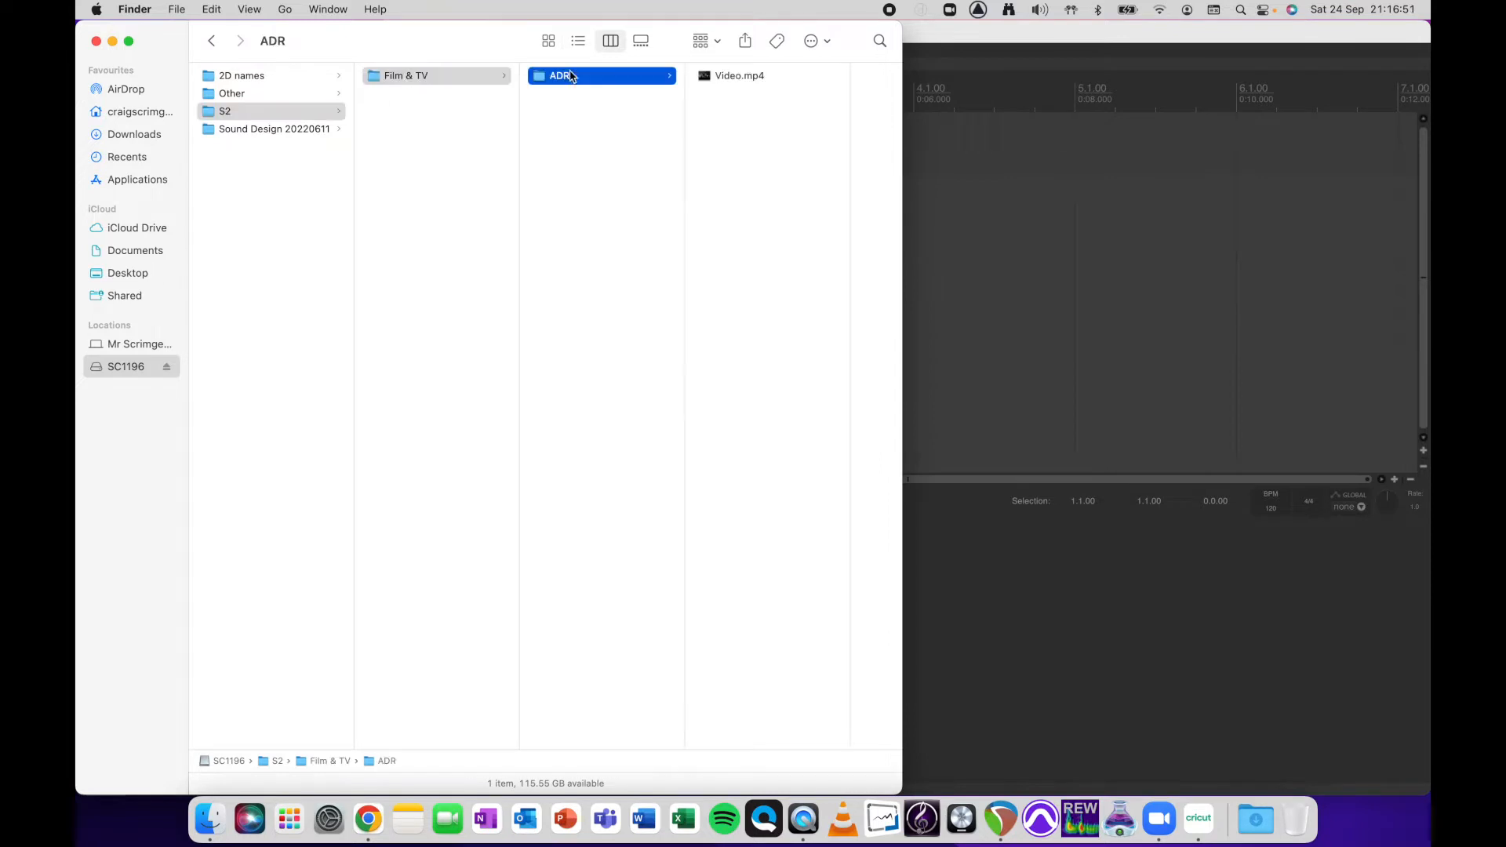
Place the Finder window beside the REAPER track area and import Video.mp4 onto a new track at the project start
left_click_drag(514, 33, 960, 231)
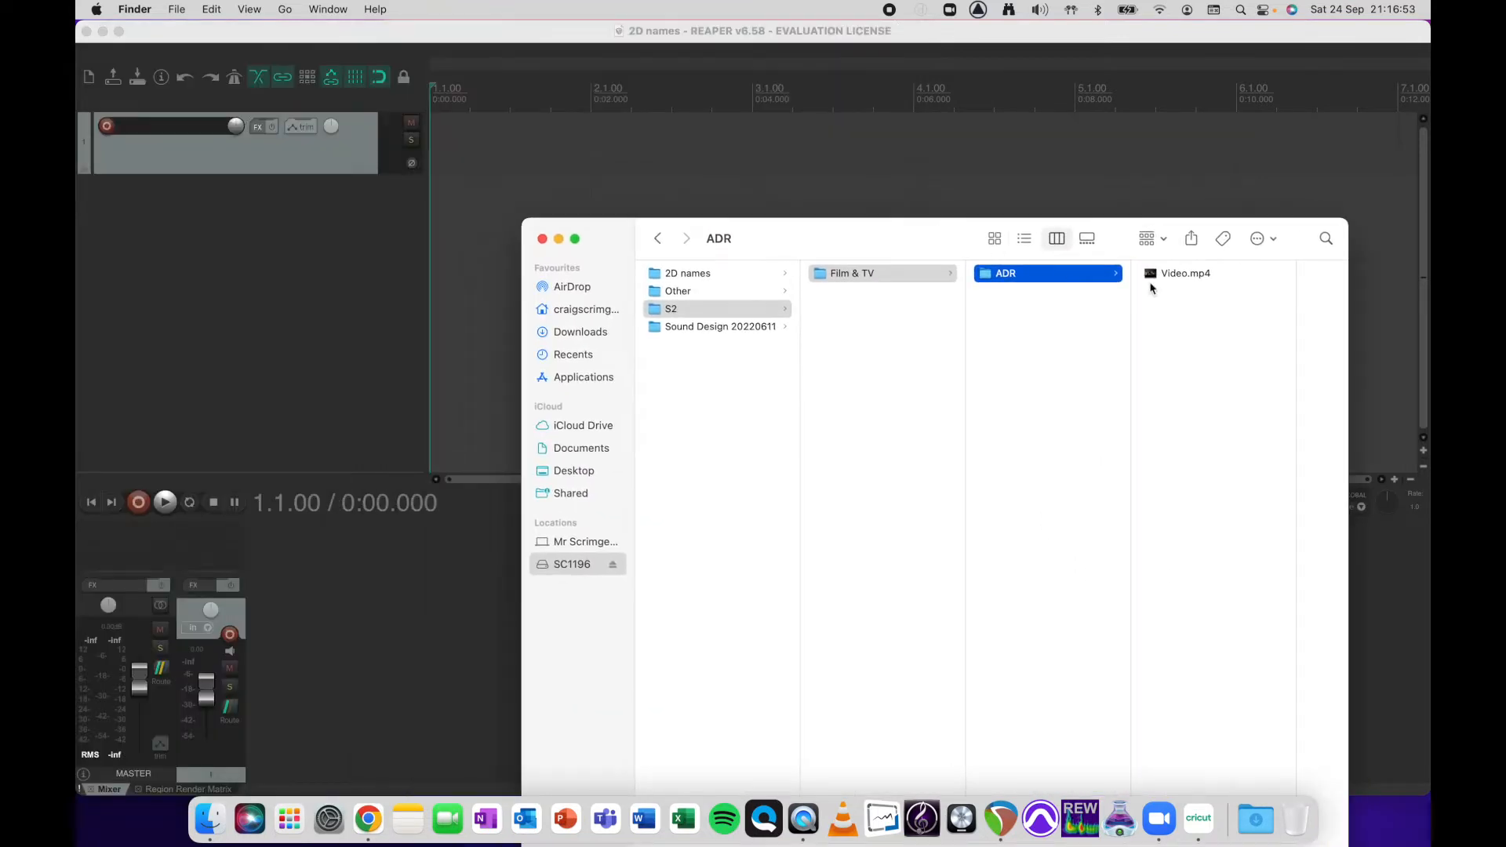
left_click_drag(1187, 273, 438, 207)
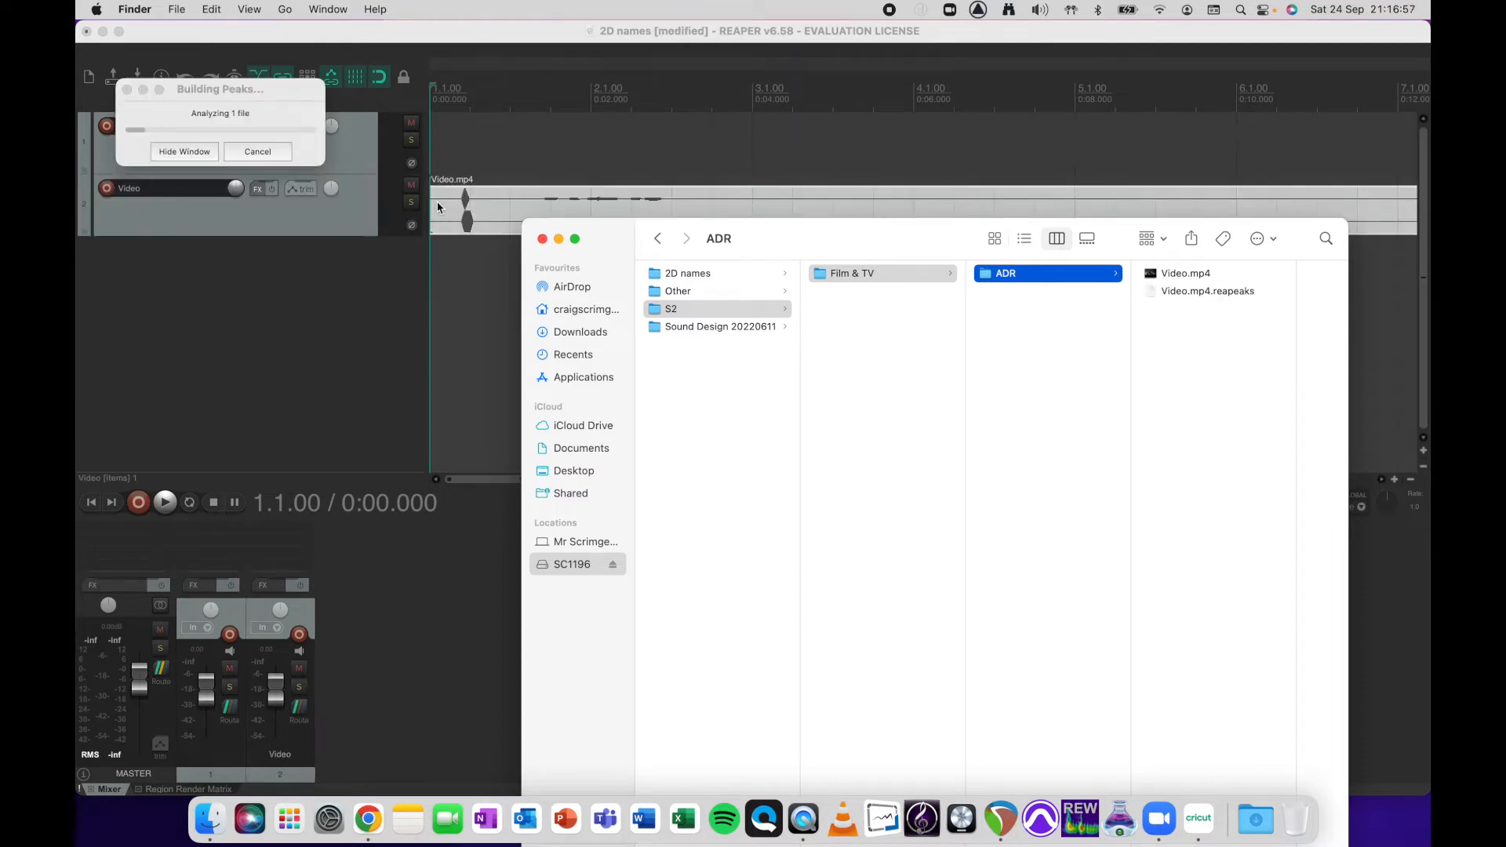
left_click(349, 328)
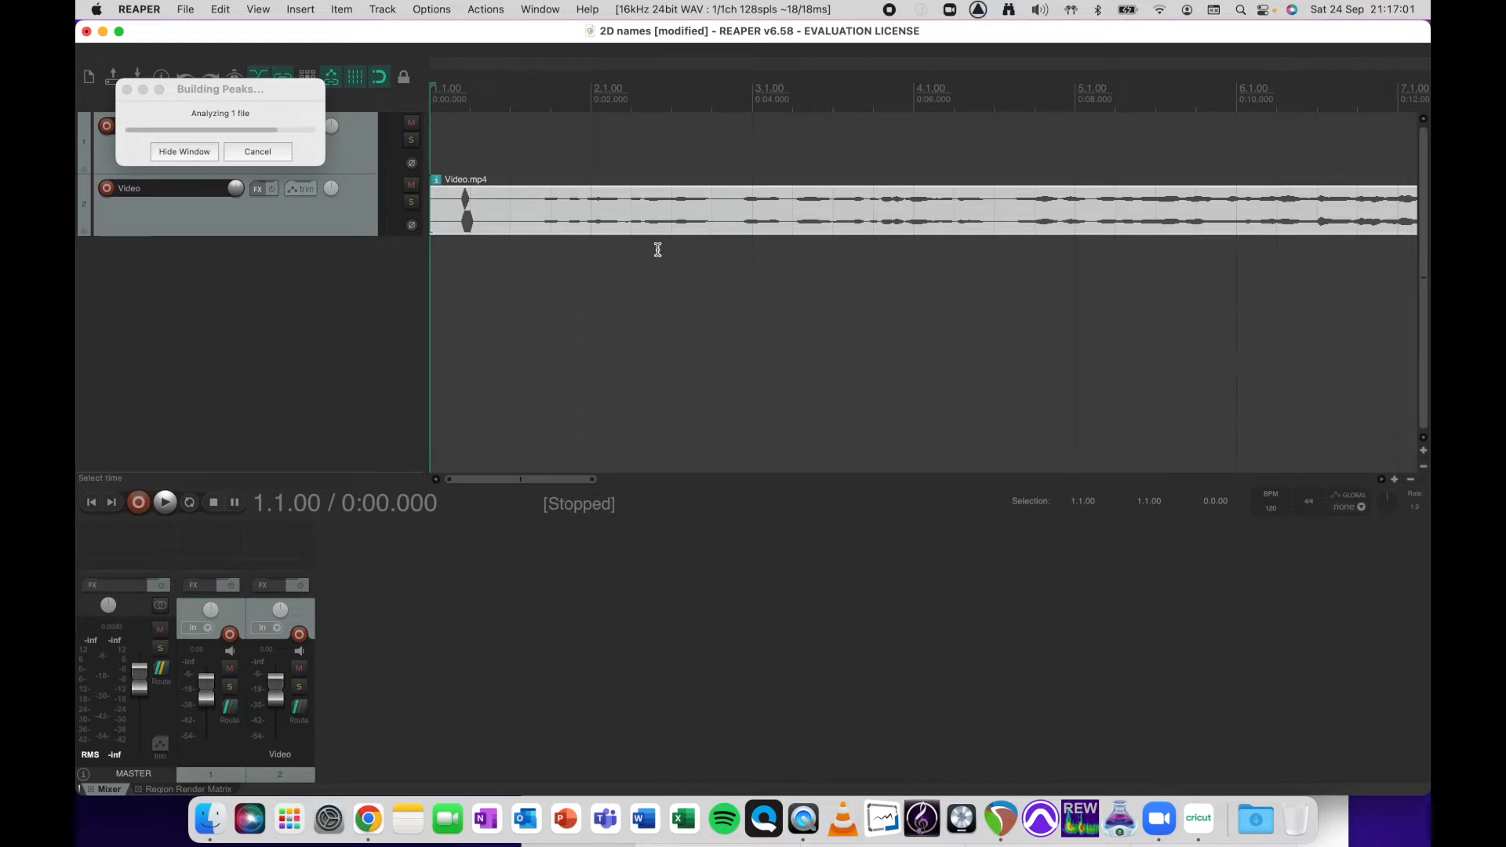
Move the Video track above the empty track and show the video window
left_click_drag(329, 218, 326, 160)
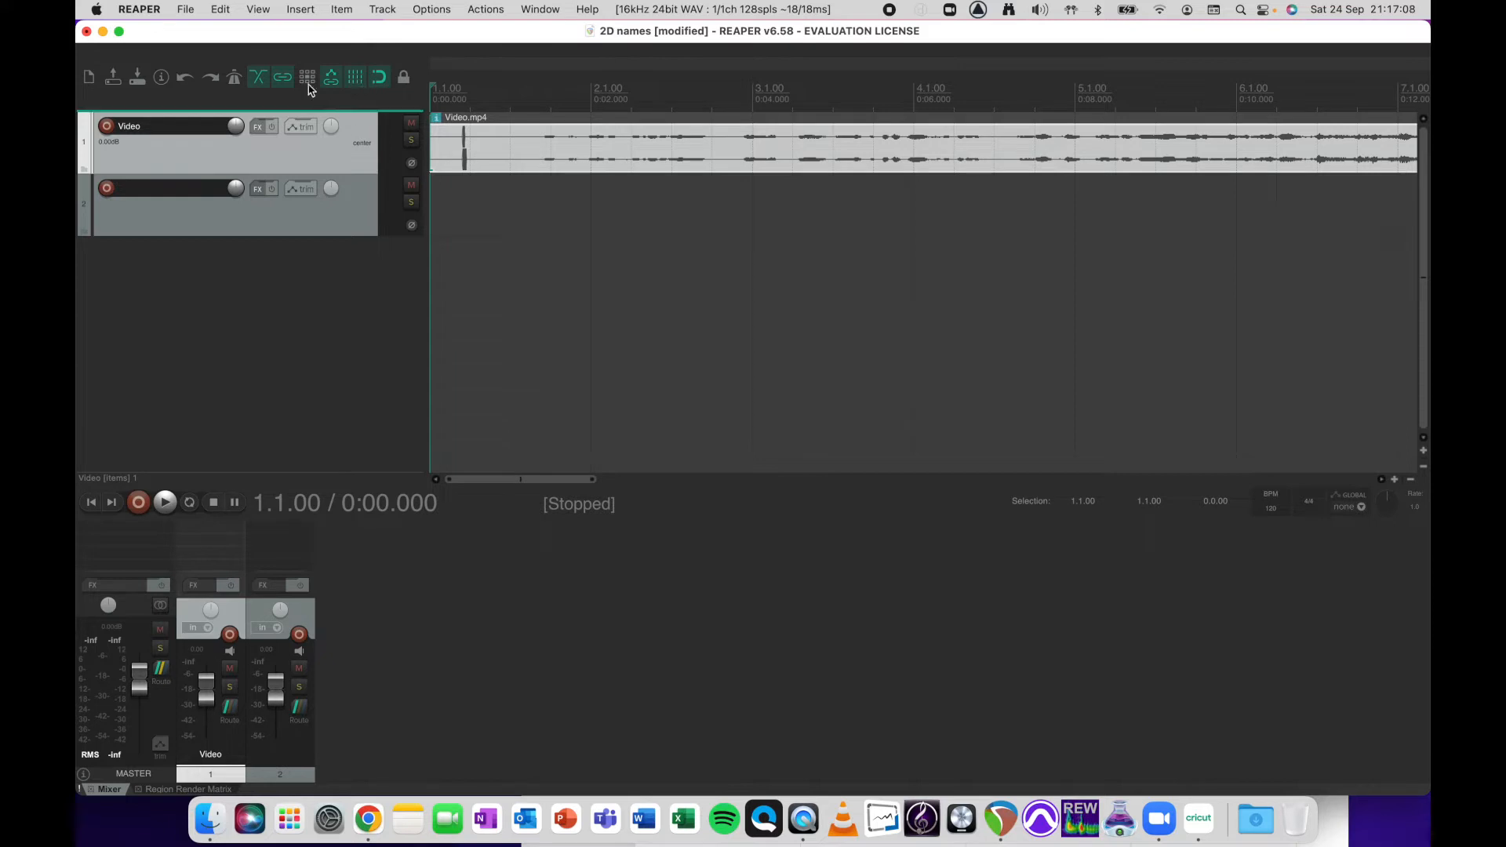
left_click(256, 9)
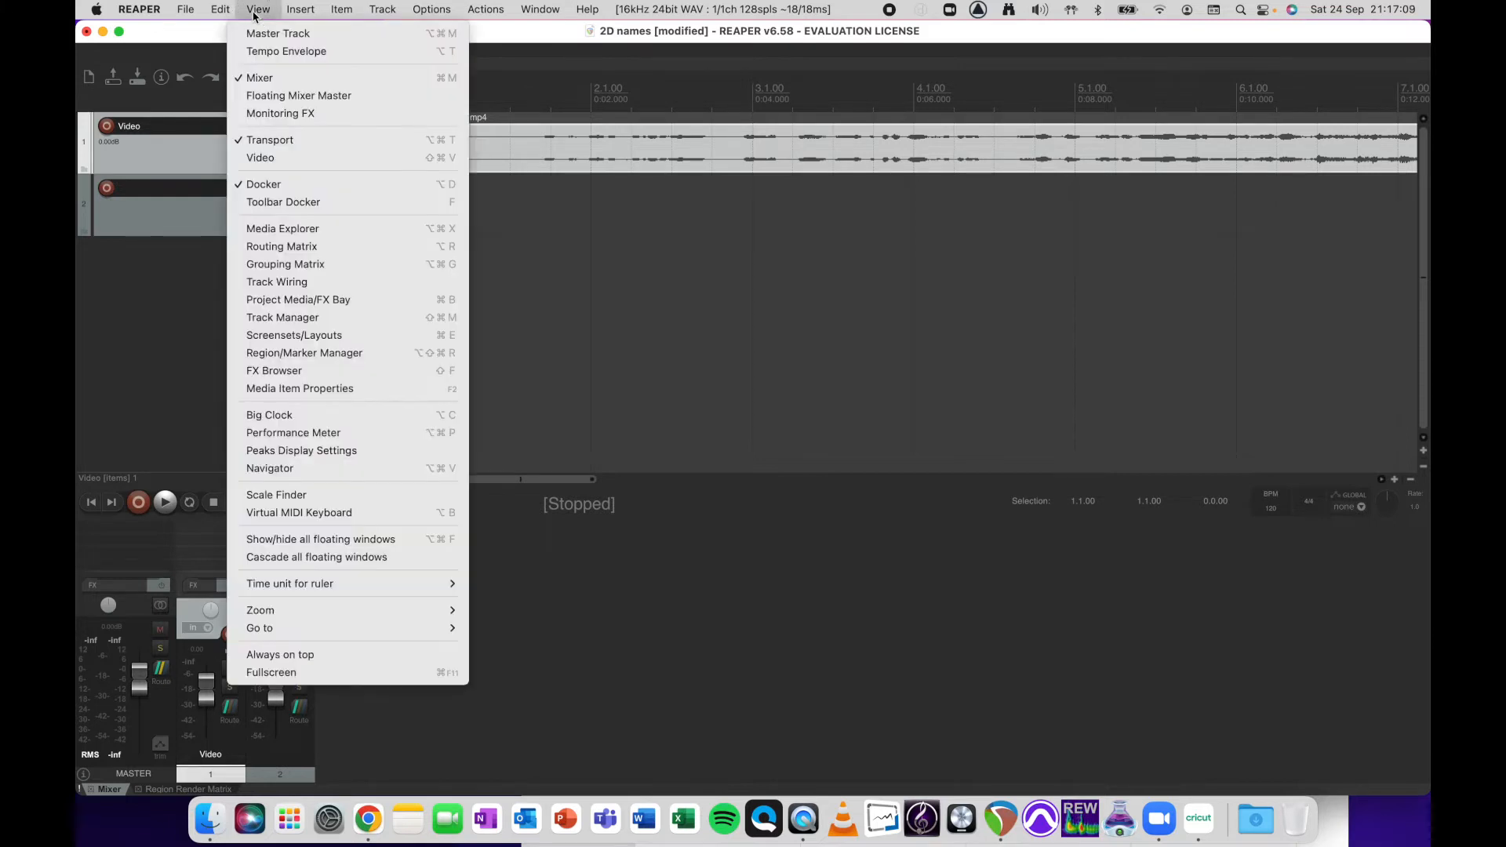
left_click(261, 158)
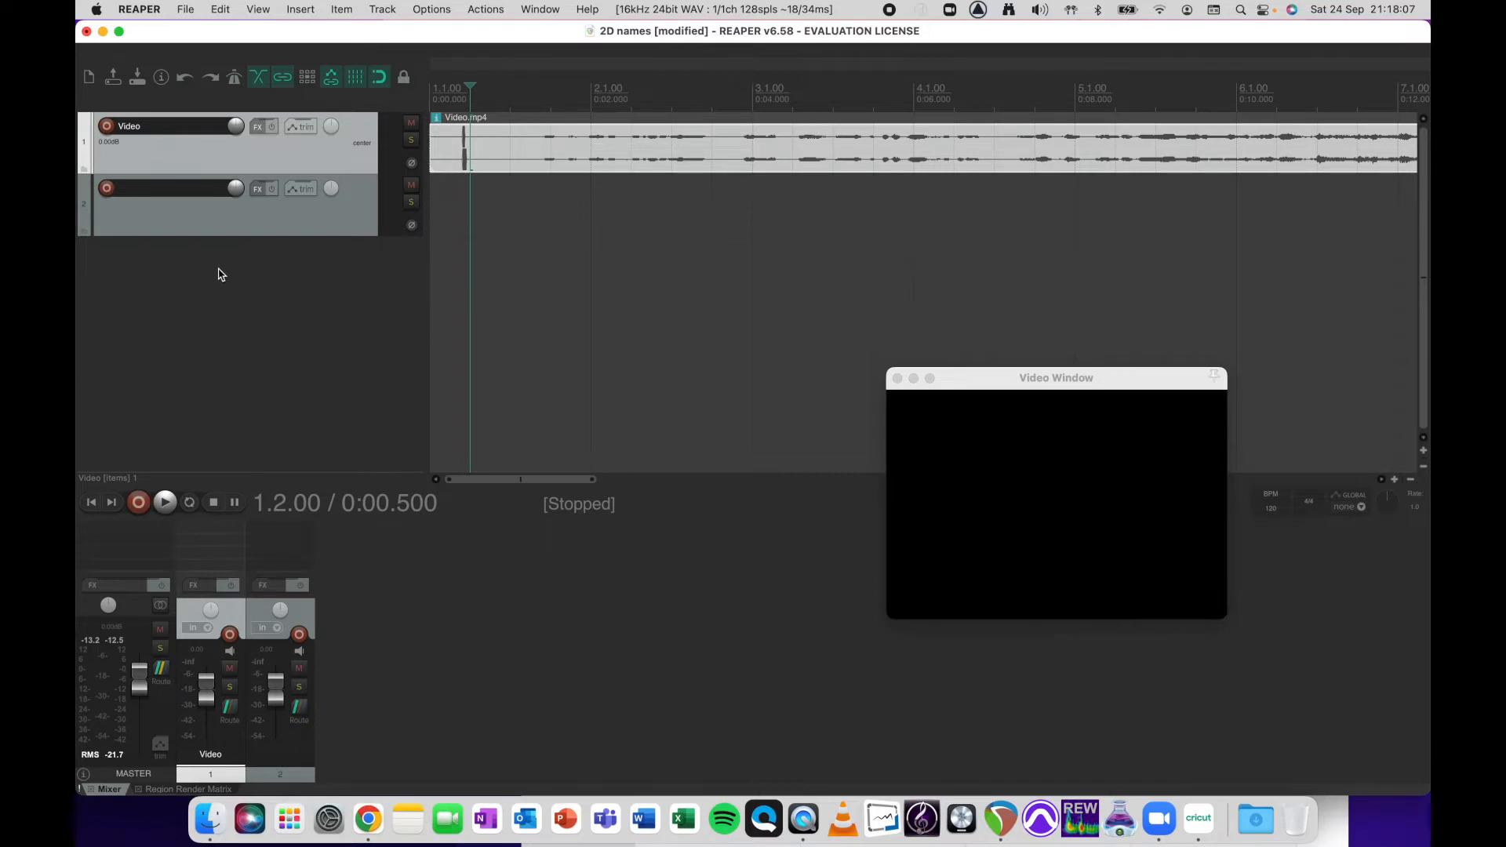
Add a third track and name the two empty tracks "Character 1" and "Character 2"
double_click(242, 302)
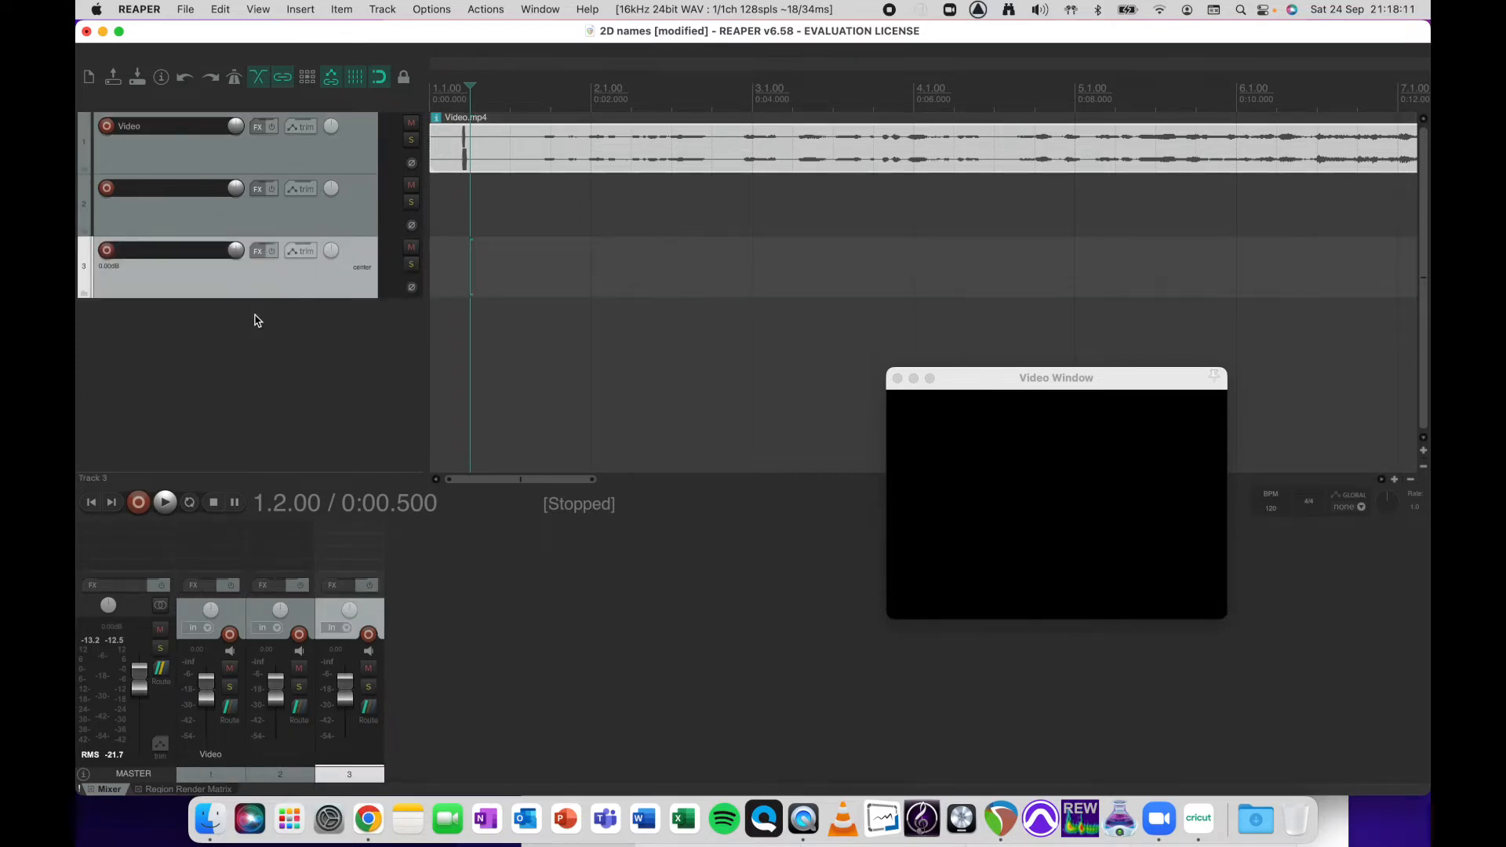
double_click(177, 193)
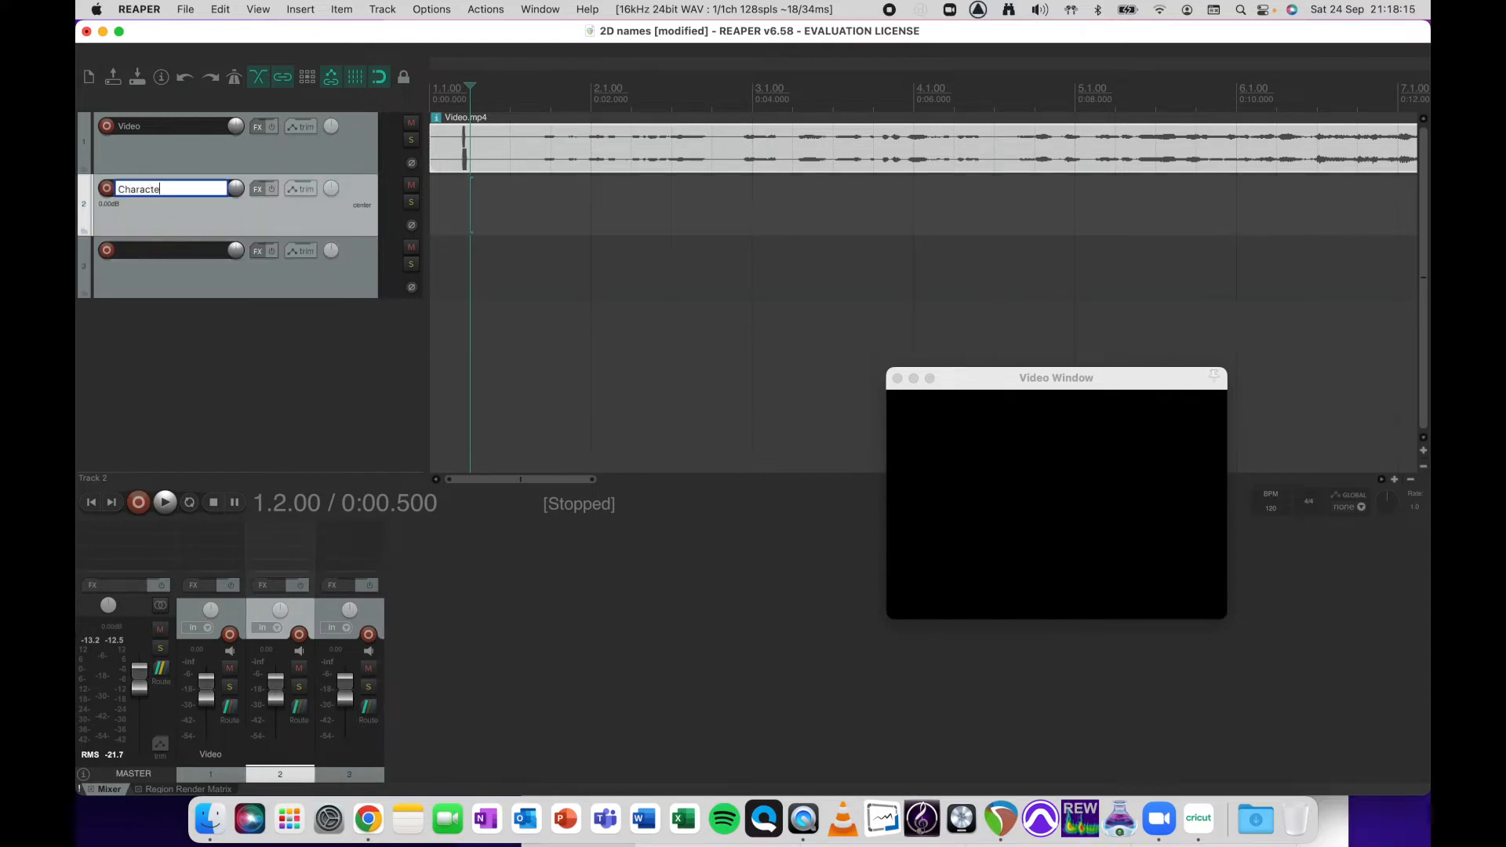
double_click(168, 254)
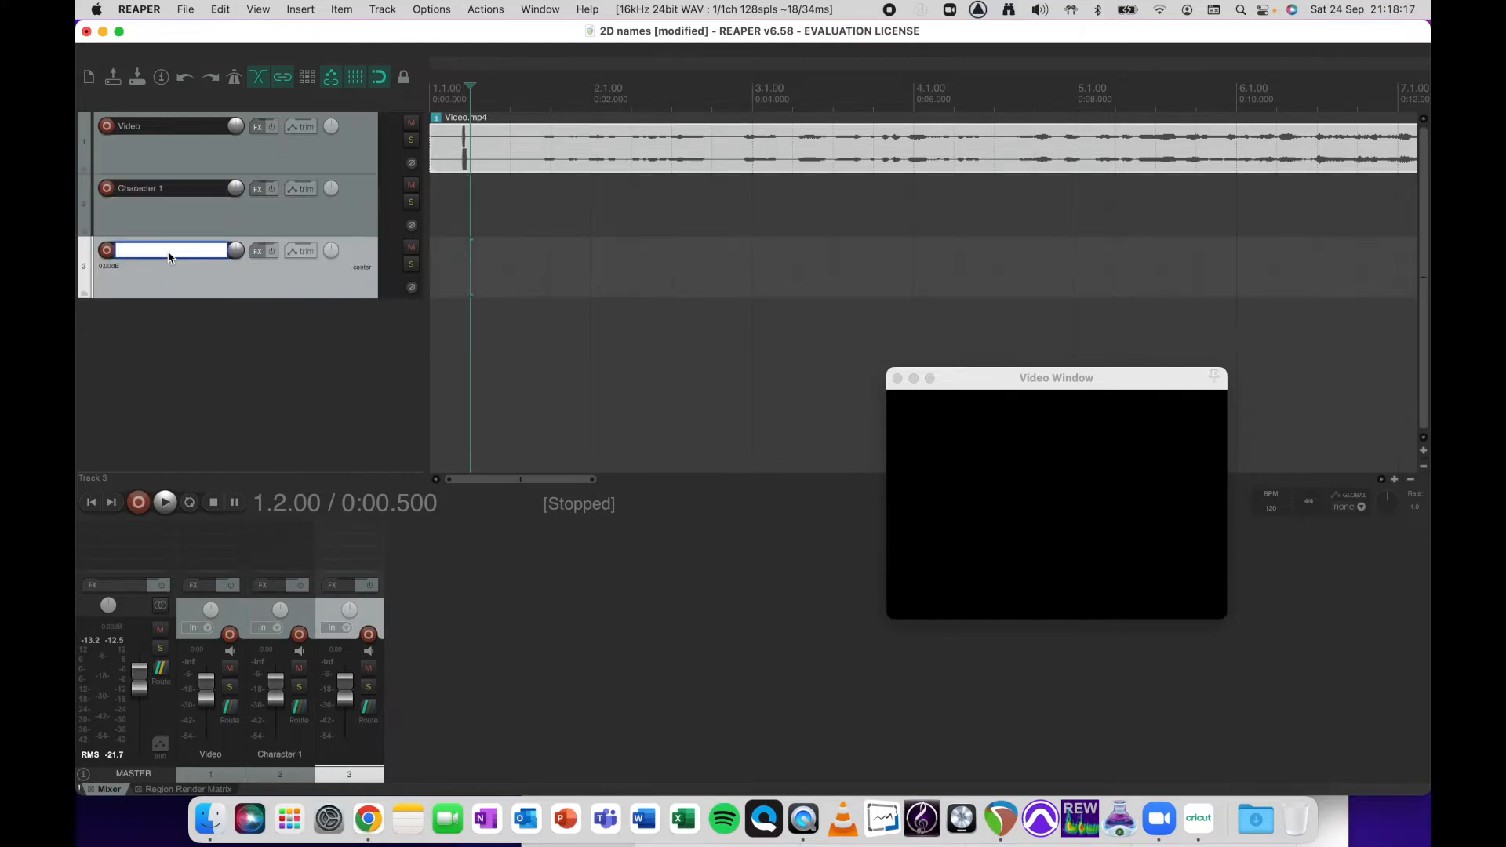
type("Character 2")
key("Return")
left_click(336, 345)
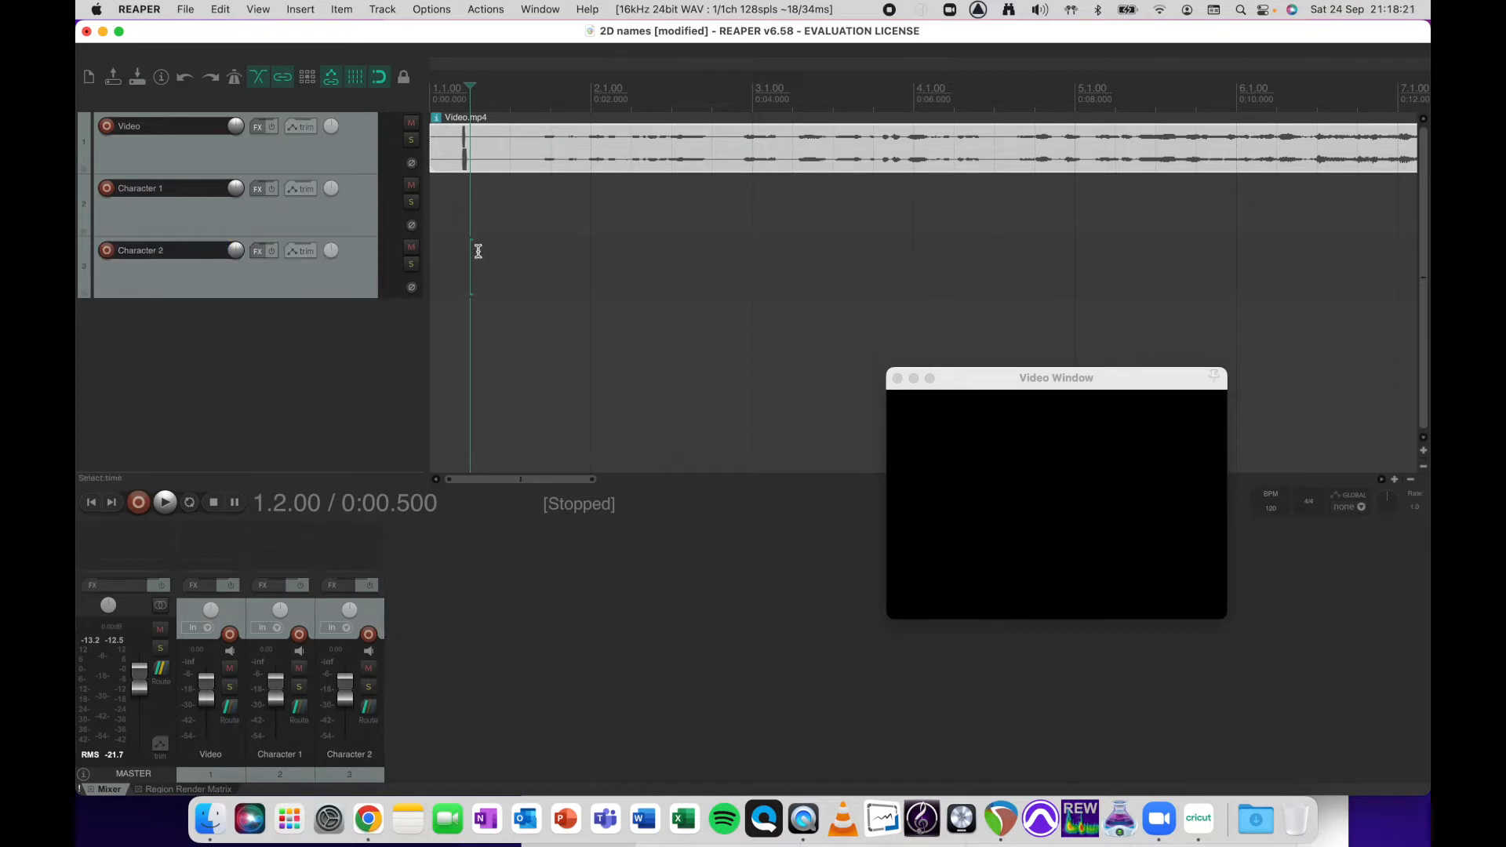
Return the playhead to the project start, and record-arm and disarm the Character 1 track to test its input
left_click(91, 502)
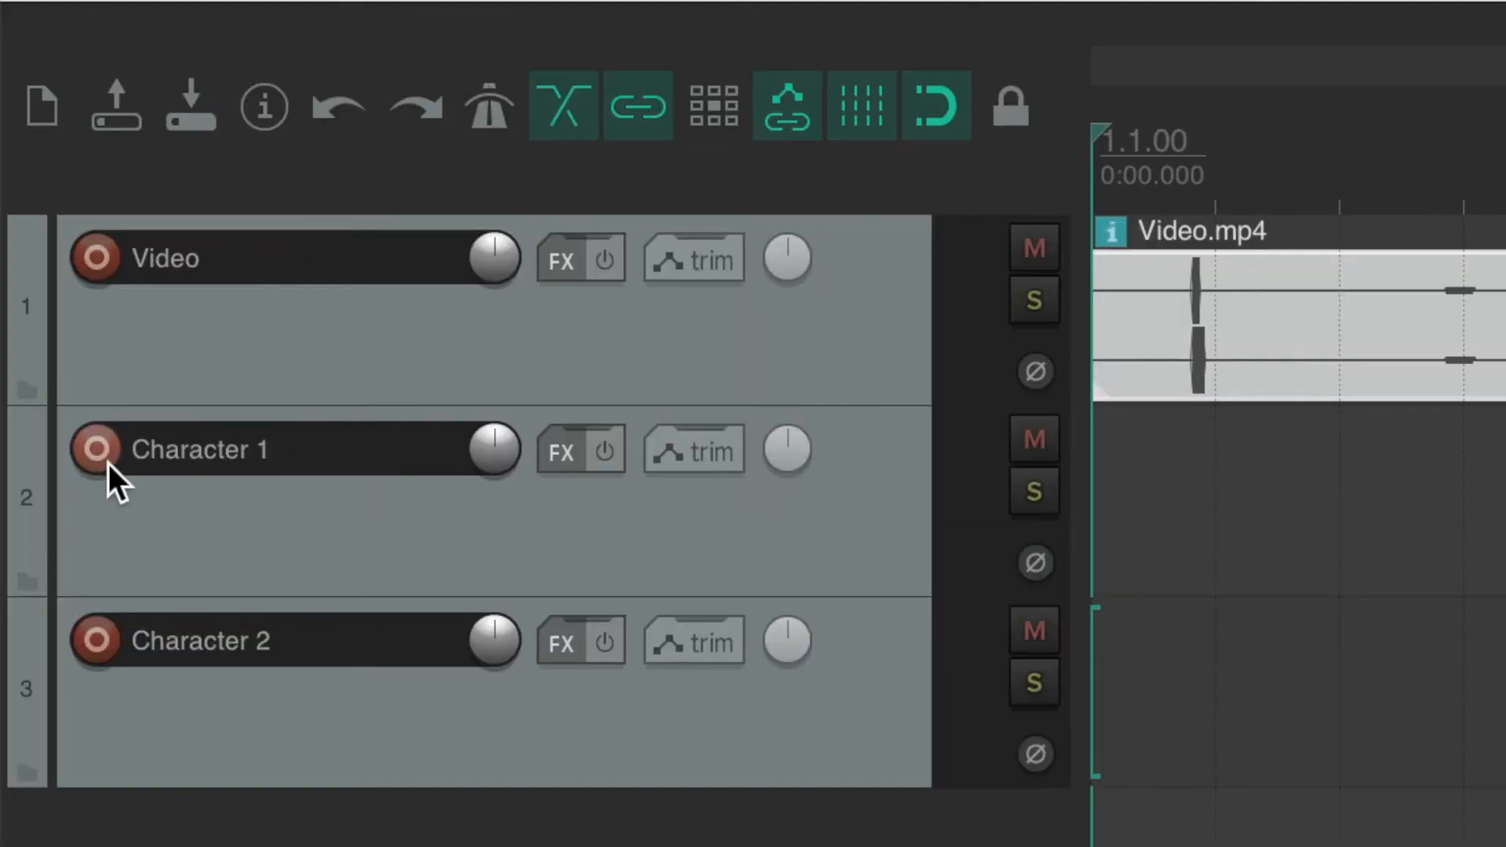
left_click(109, 463)
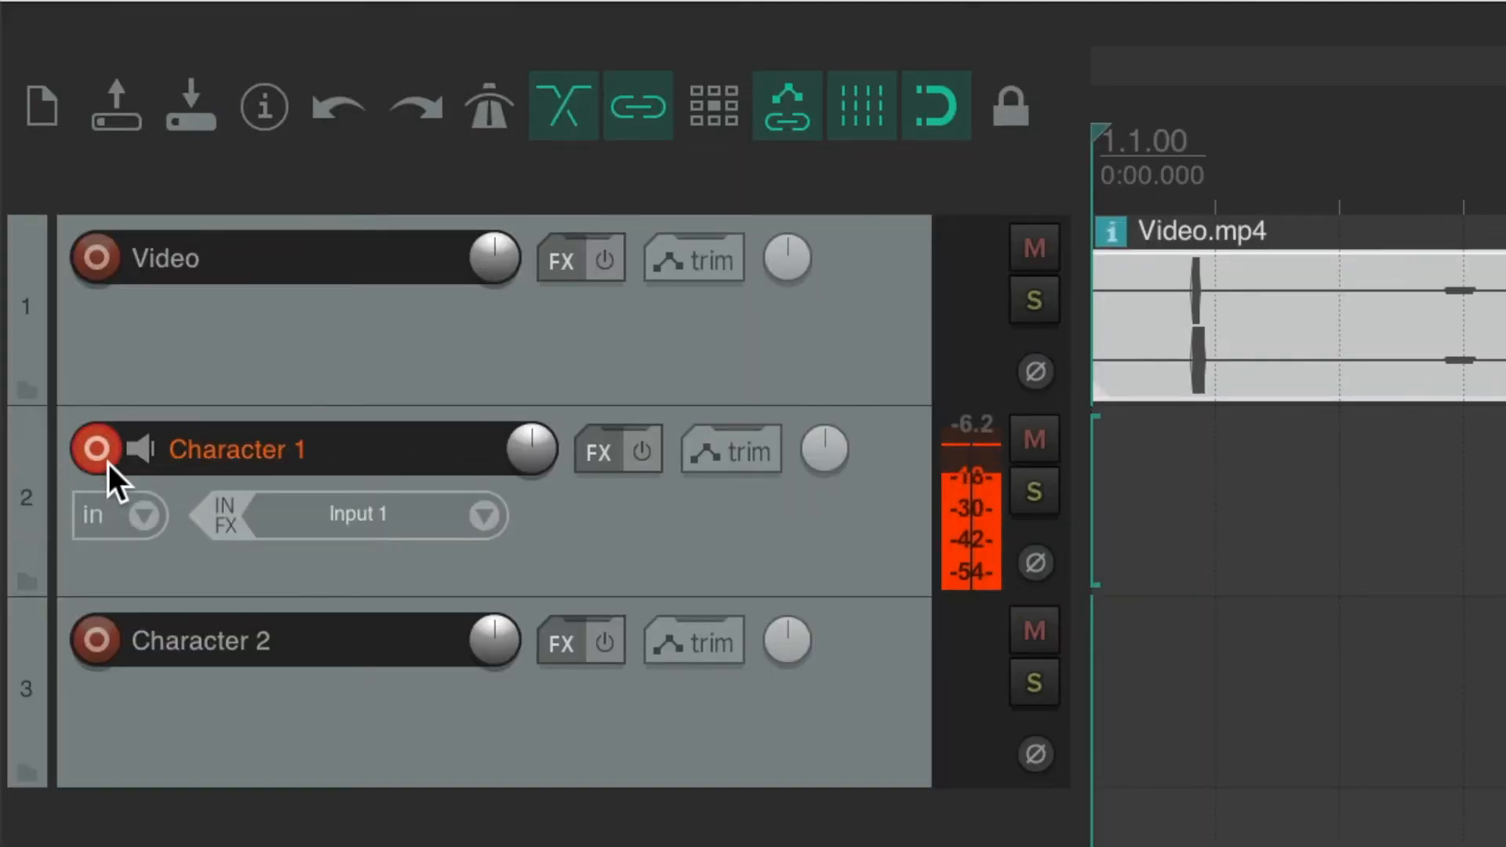
left_click(108, 463)
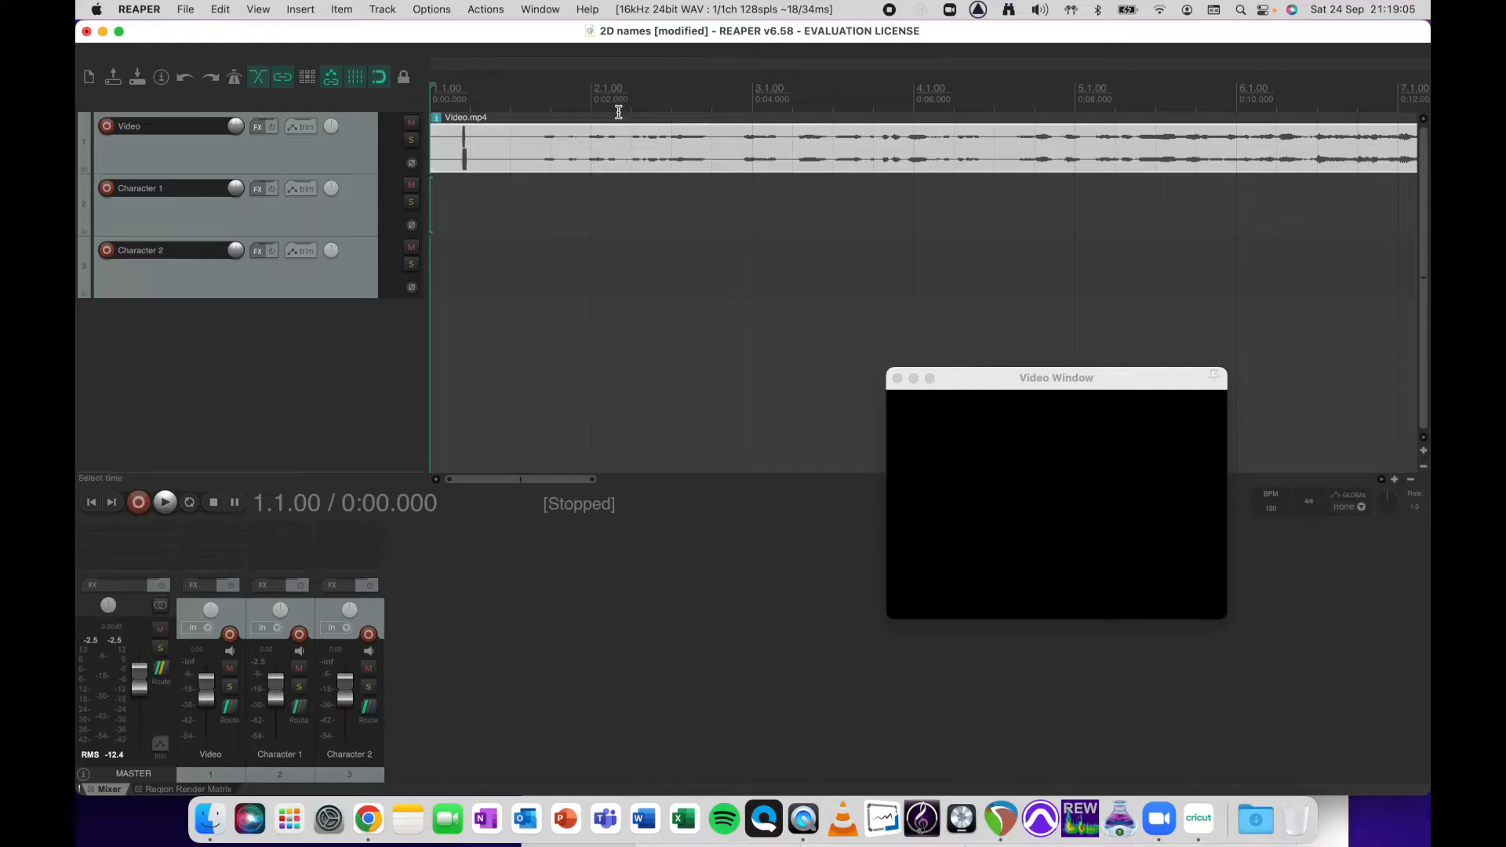
Place the playhead at 0:06.500, record-arm the Character 1 track and start recording
left_click(793, 94)
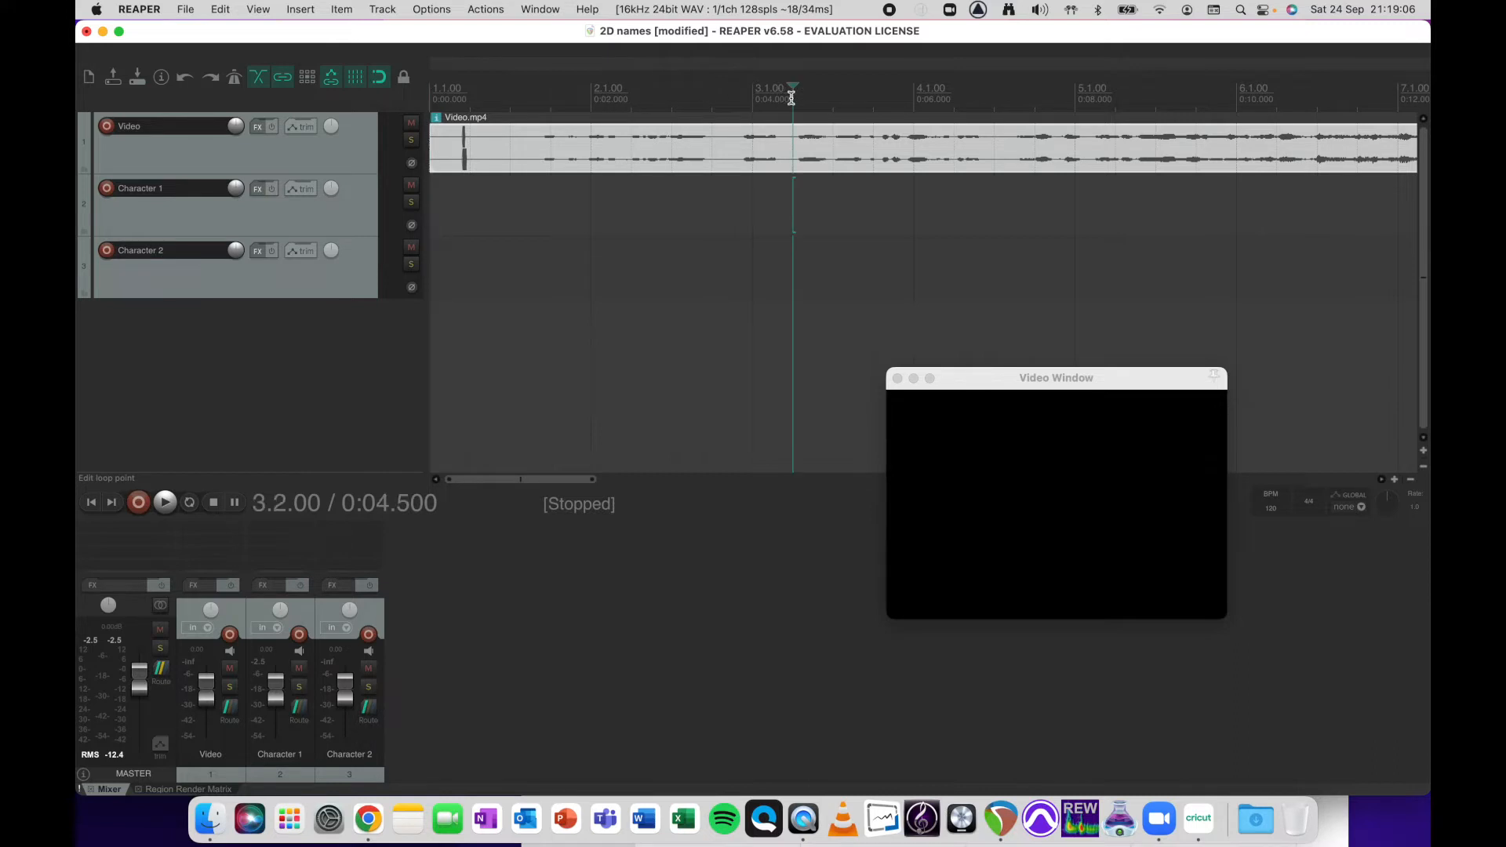
left_click(946, 108)
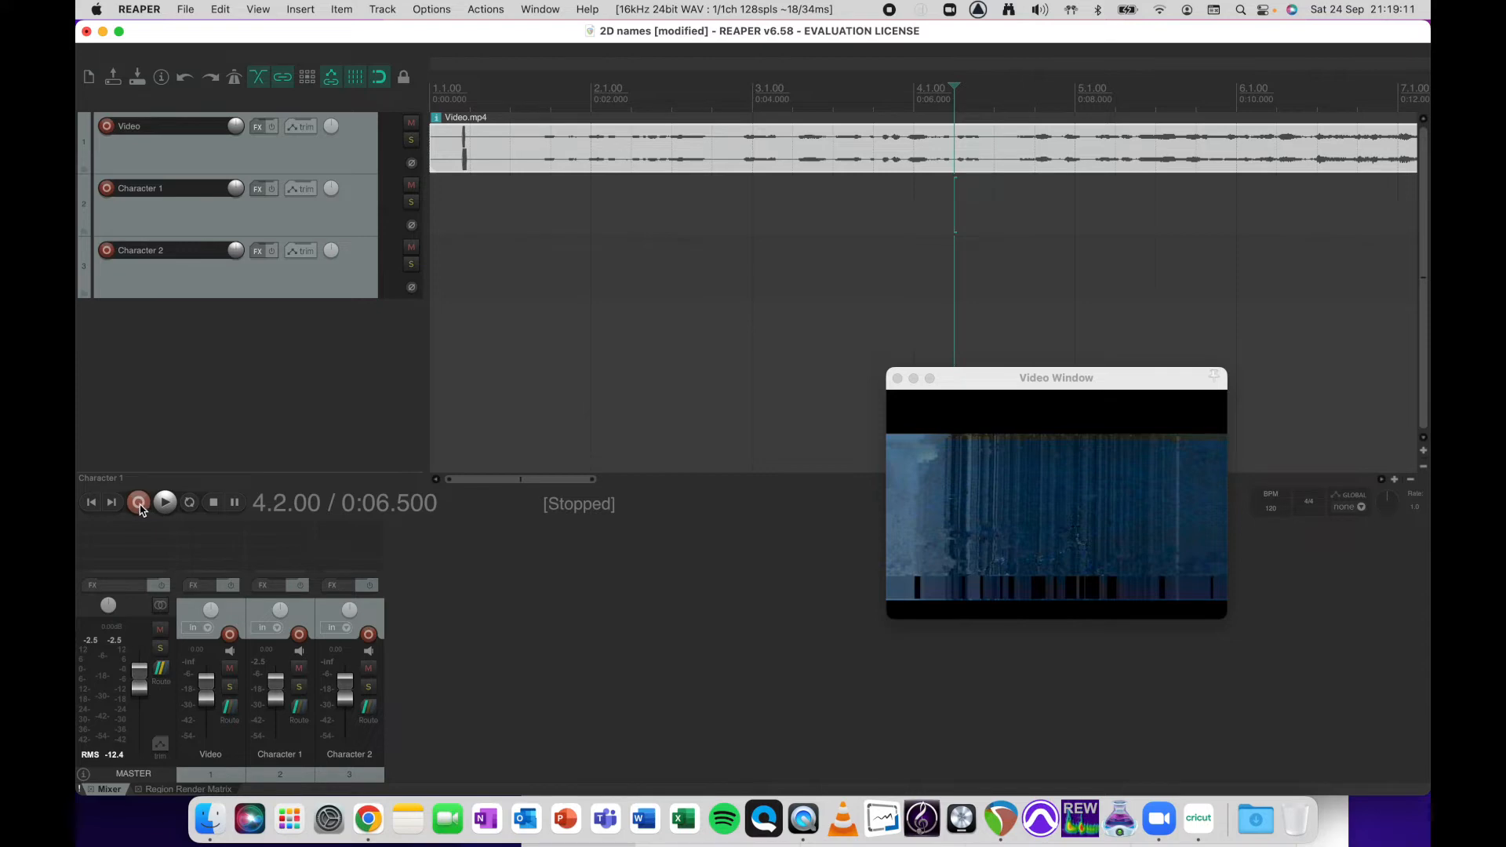
left_click(107, 187)
left_click(142, 507)
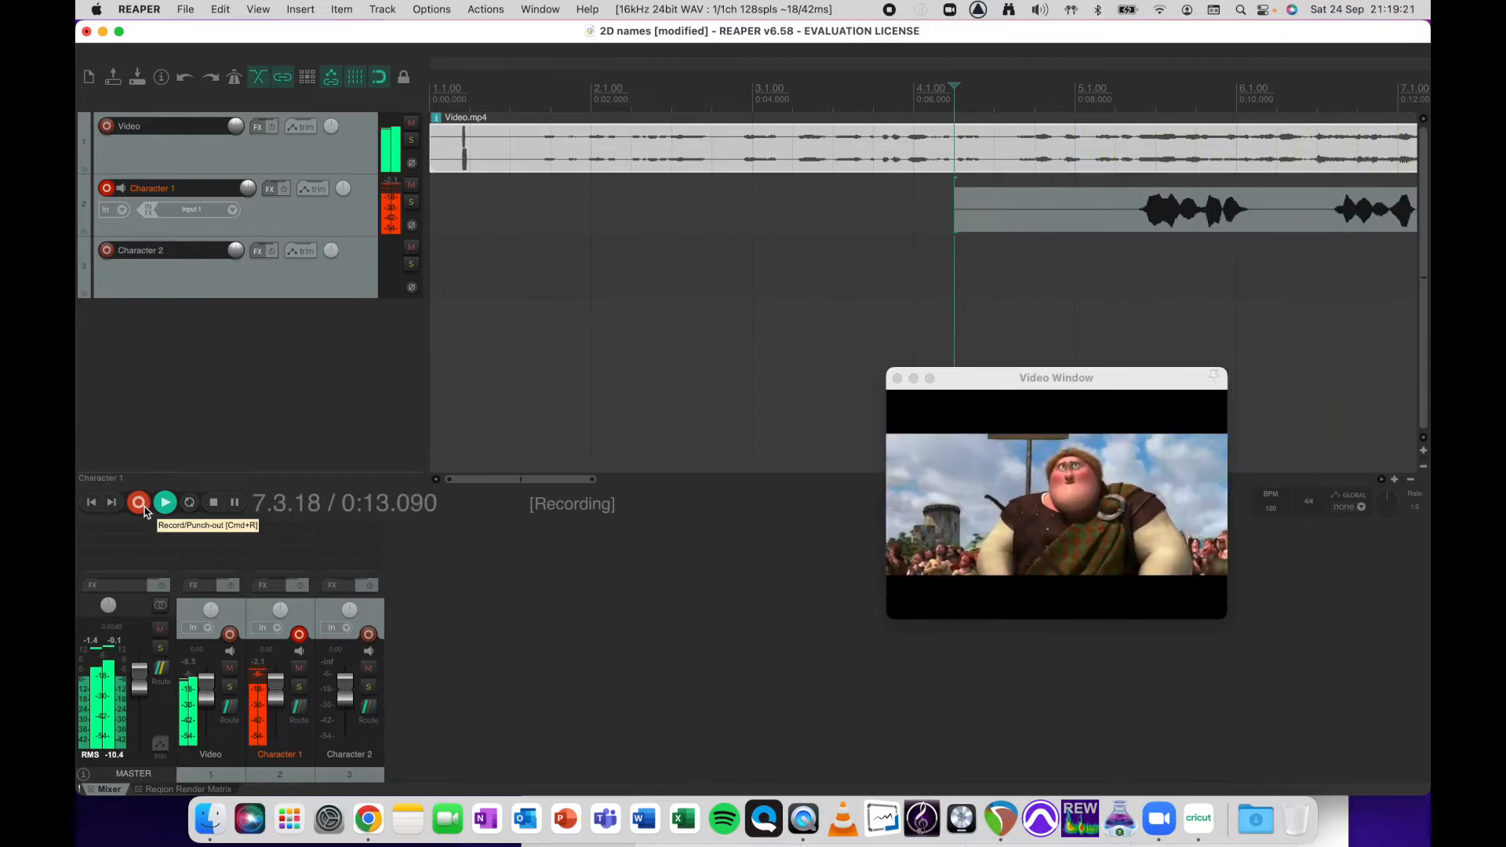
Stop recording, save the recorded Character 1 file and disarm the track
left_click(139, 504)
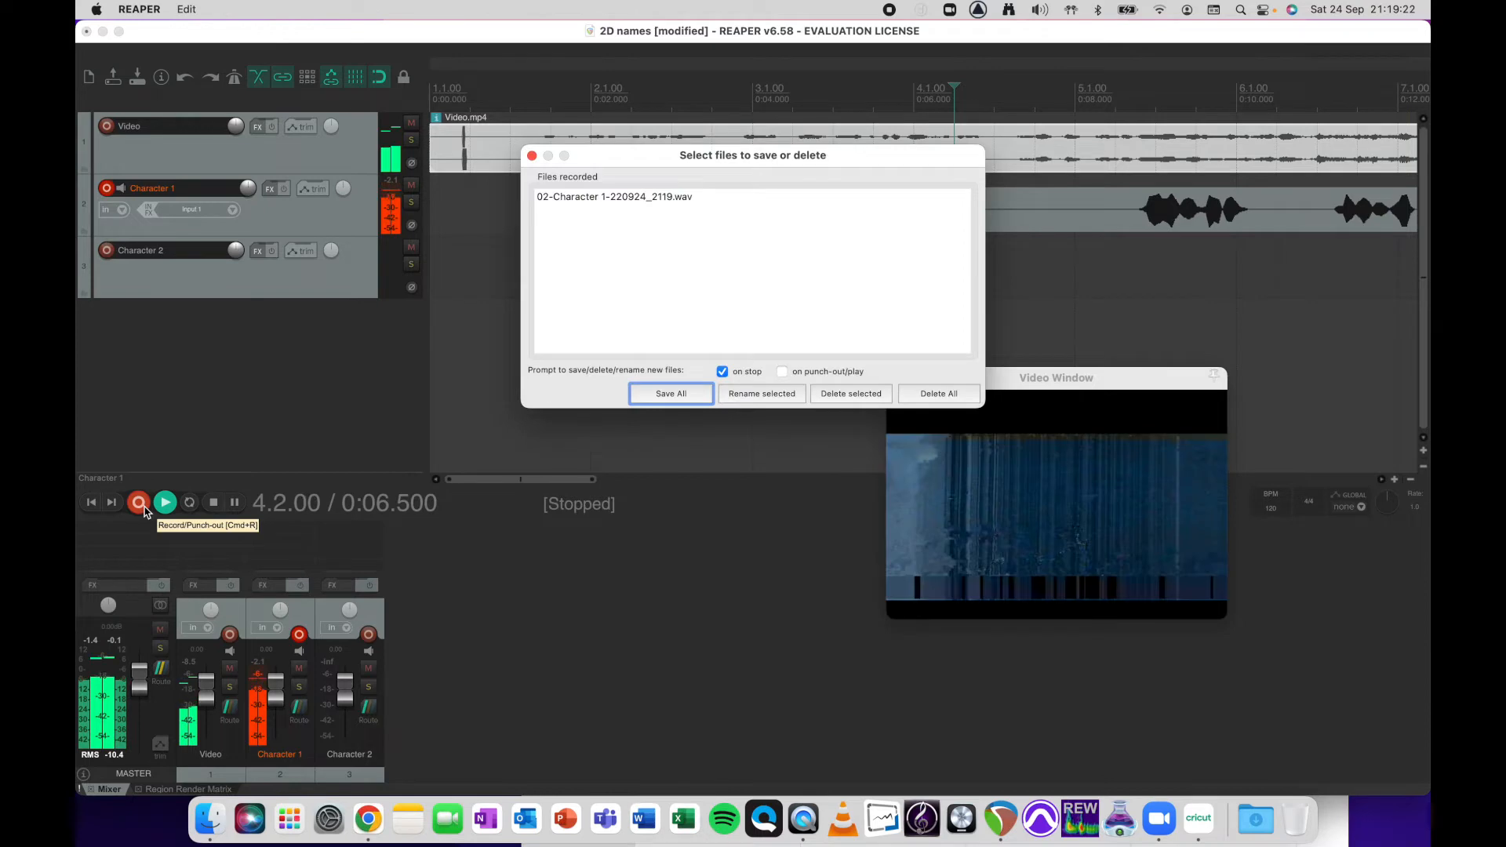
left_click(666, 393)
left_click(106, 189)
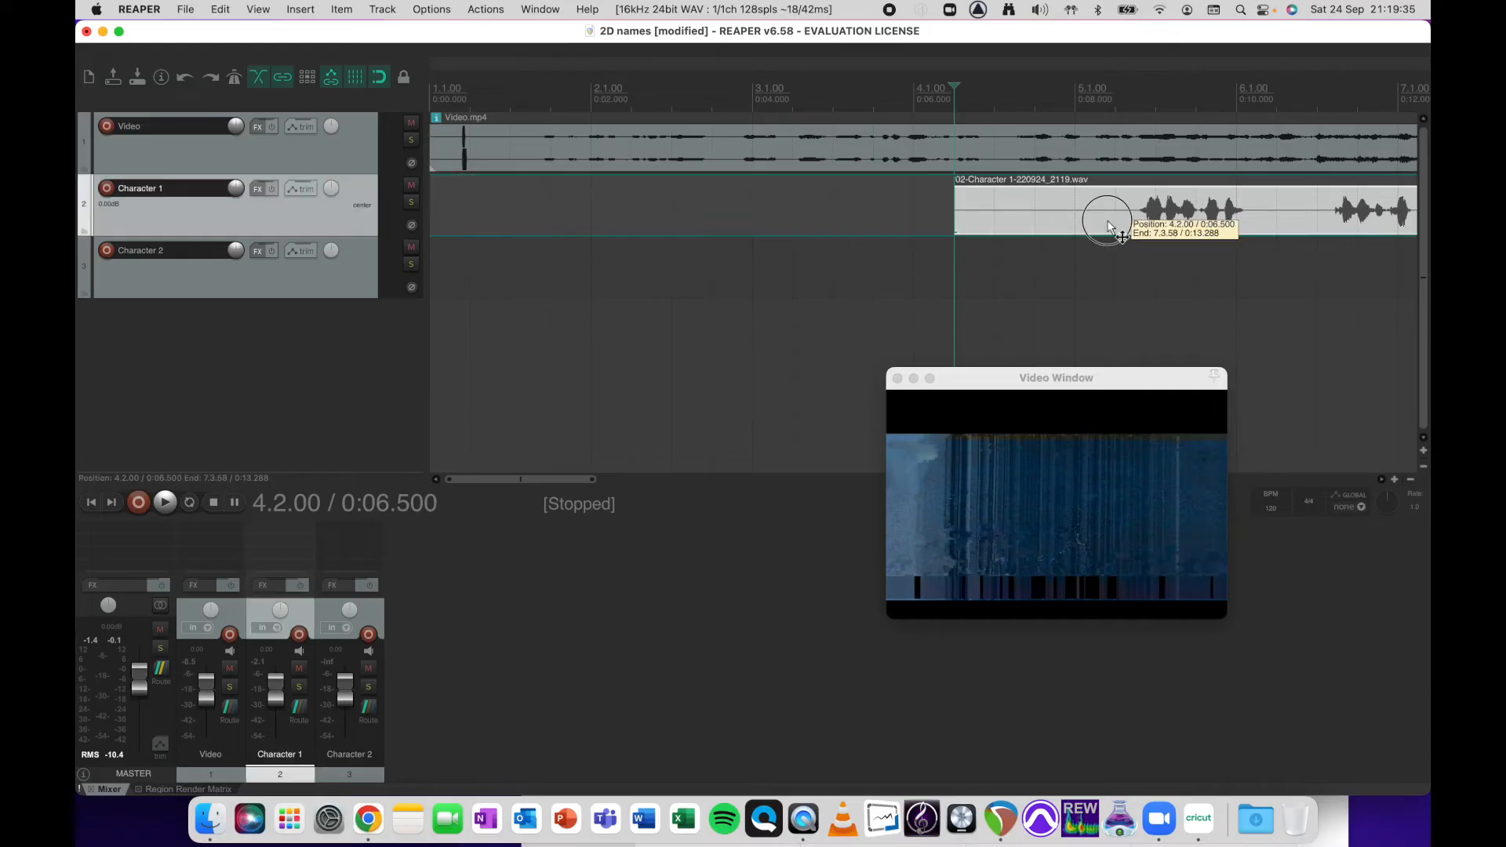
With snapping off, move the recorded Character 1 clip earlier to start at 2.3.14, and save the project
left_click_drag(1107, 226, 1083, 221)
left_click_drag(764, 446, 603, 436)
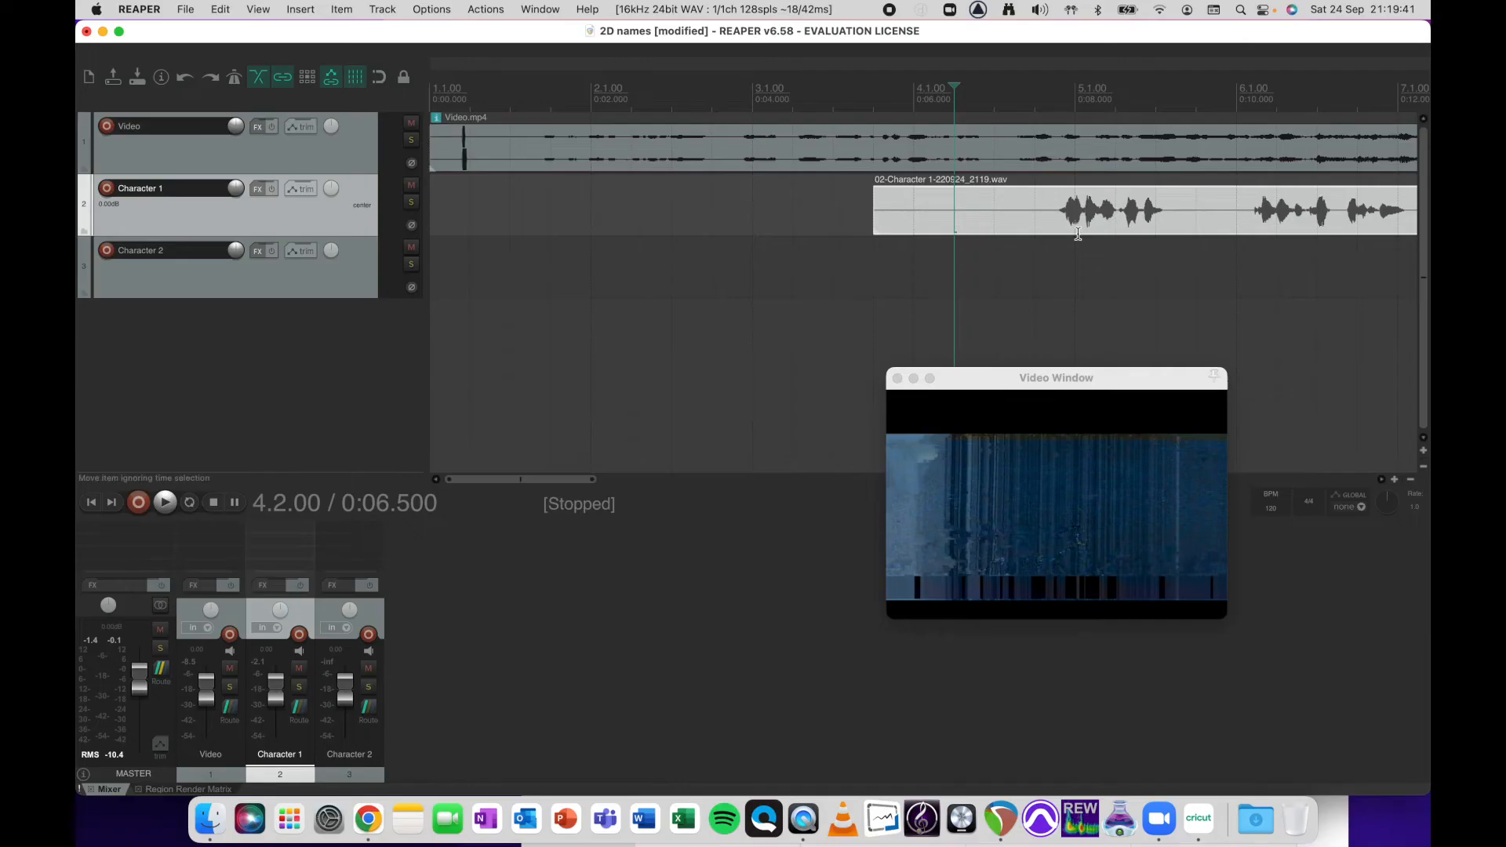
left_click_drag(690, 423, 751, 451)
left_click_drag(1077, 220, 940, 209)
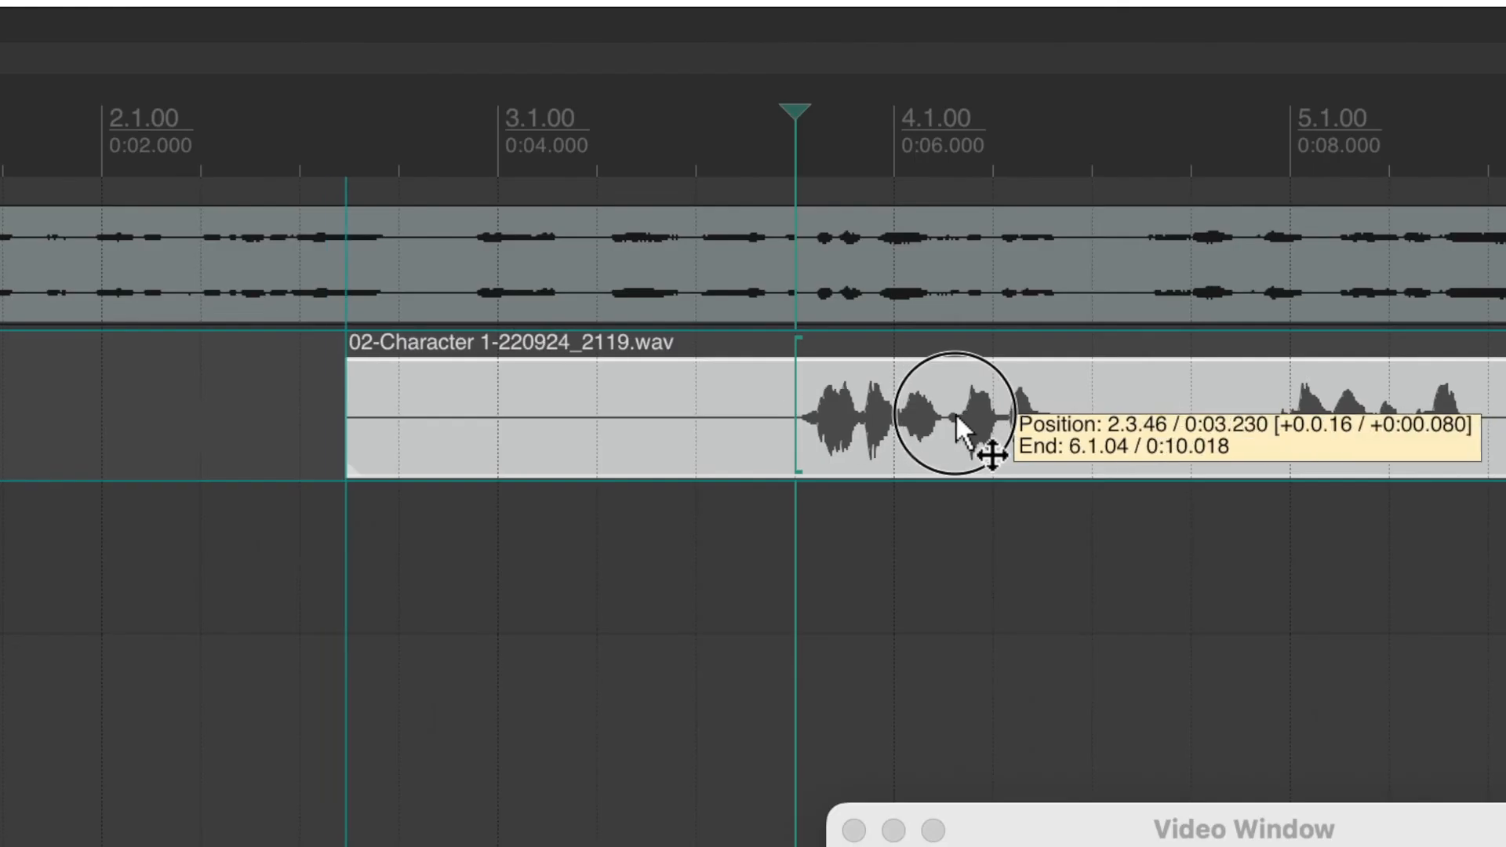
left_click_drag(956, 413, 924, 411)
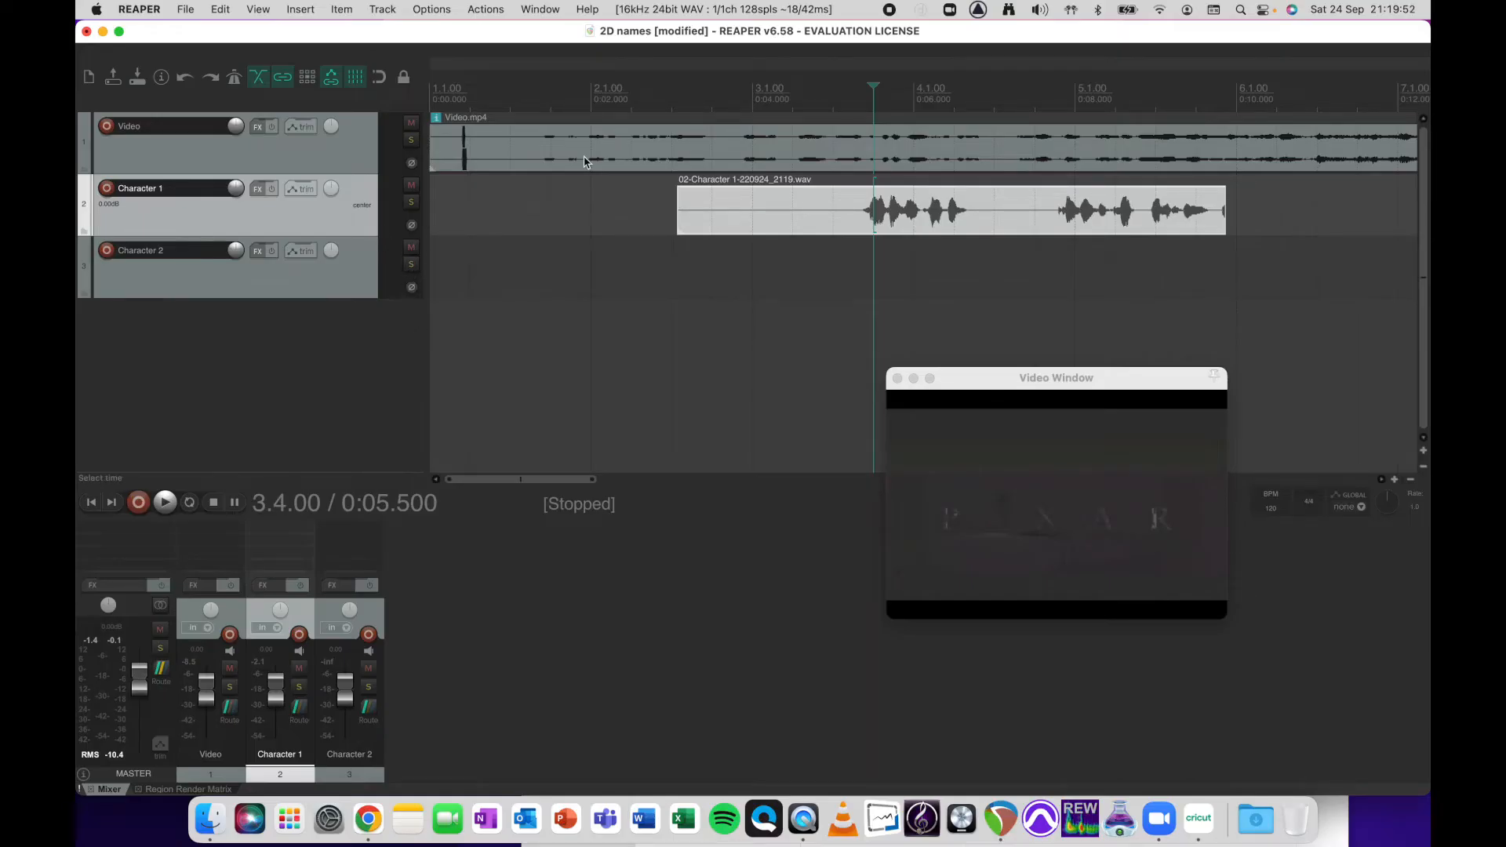
key("super+s")
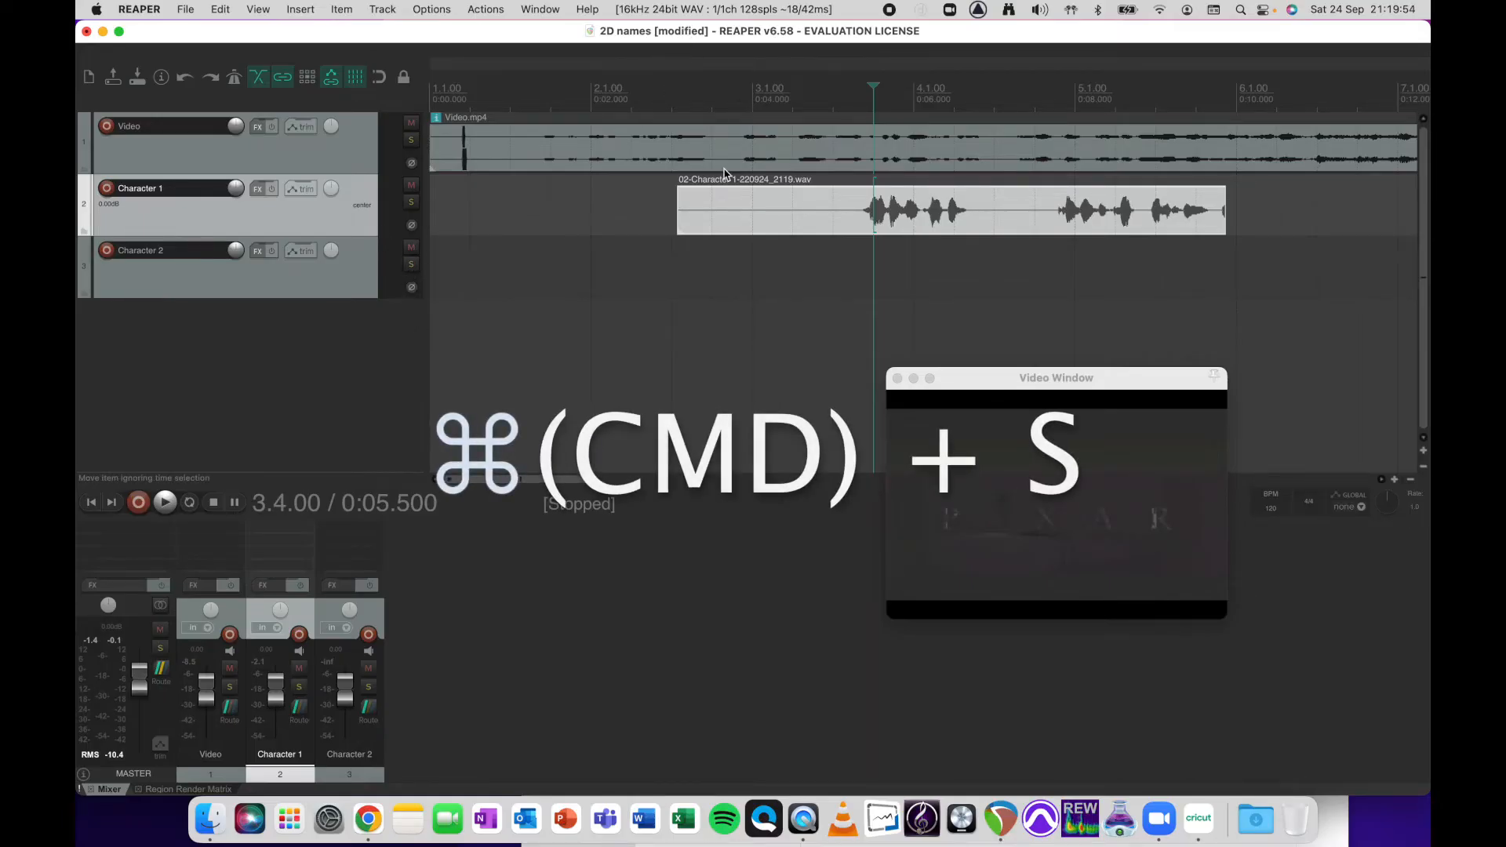
key("super+s")
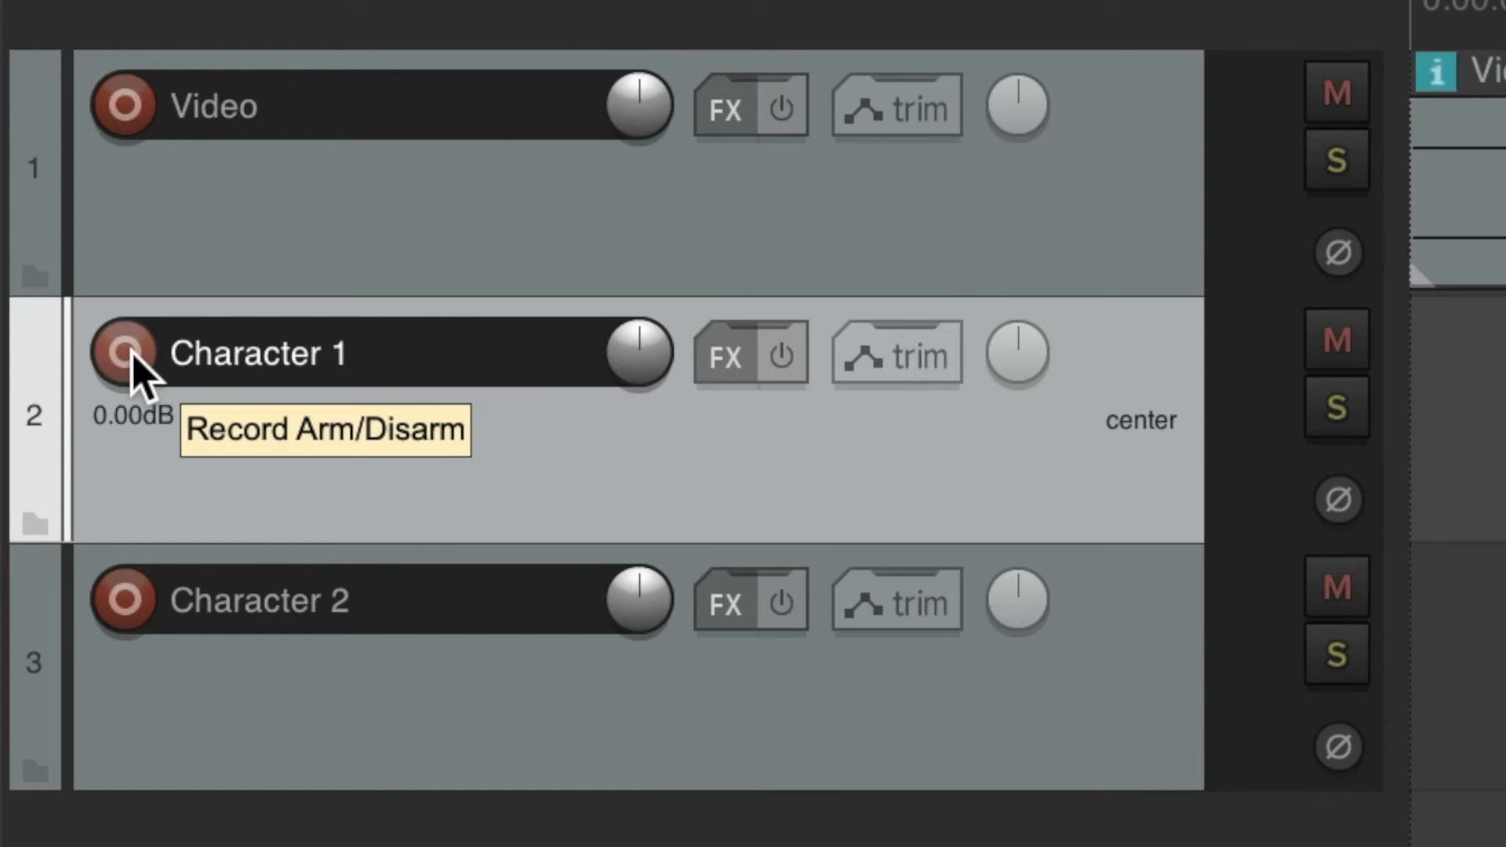
Toggle record arming on the Character 1 track and test the record arm of Character 2
left_click(134, 352)
left_click(133, 354)
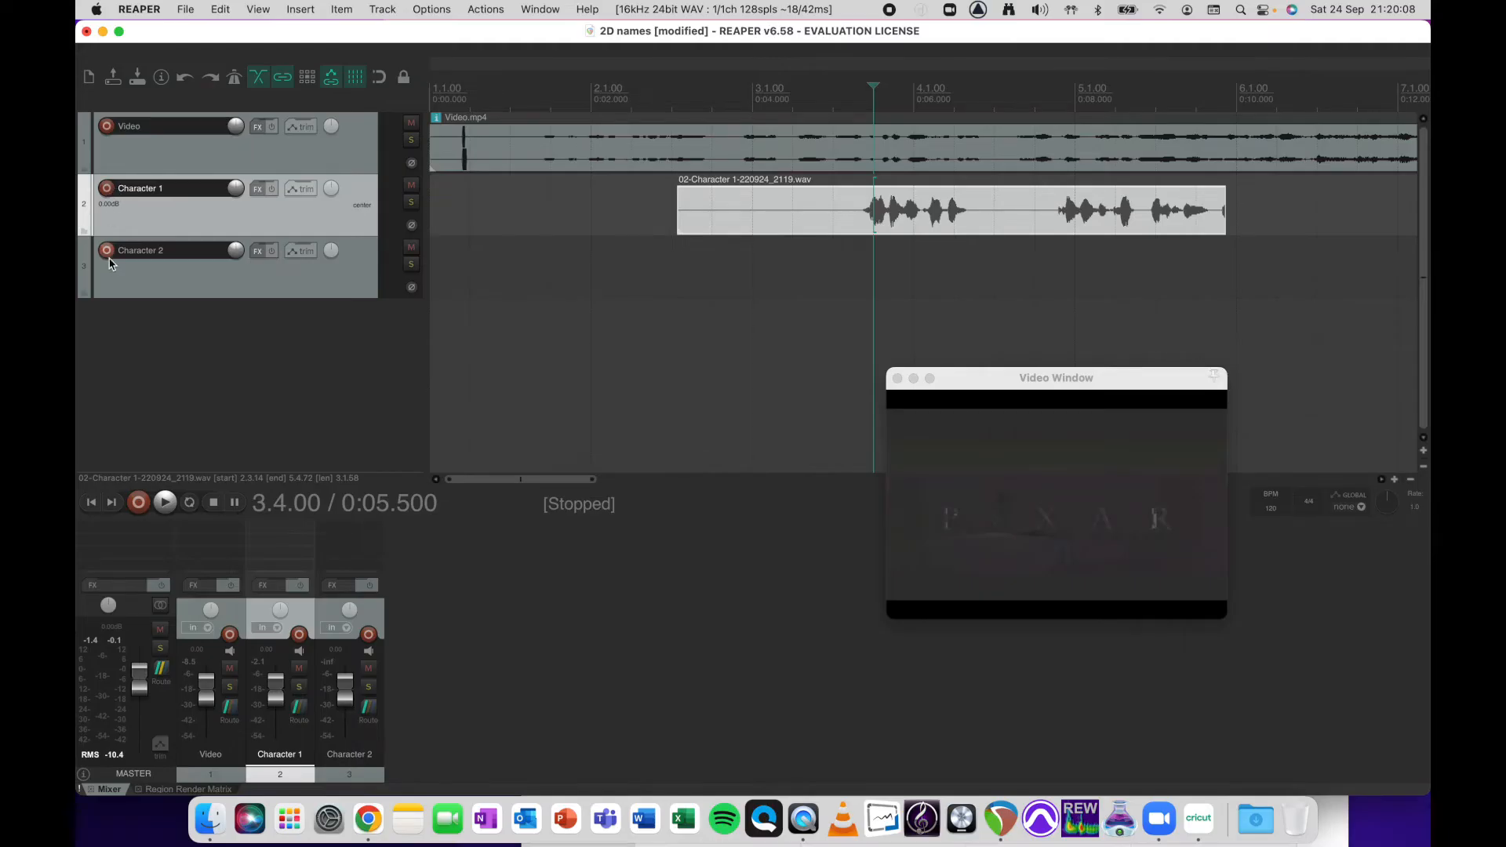
left_click(106, 258)
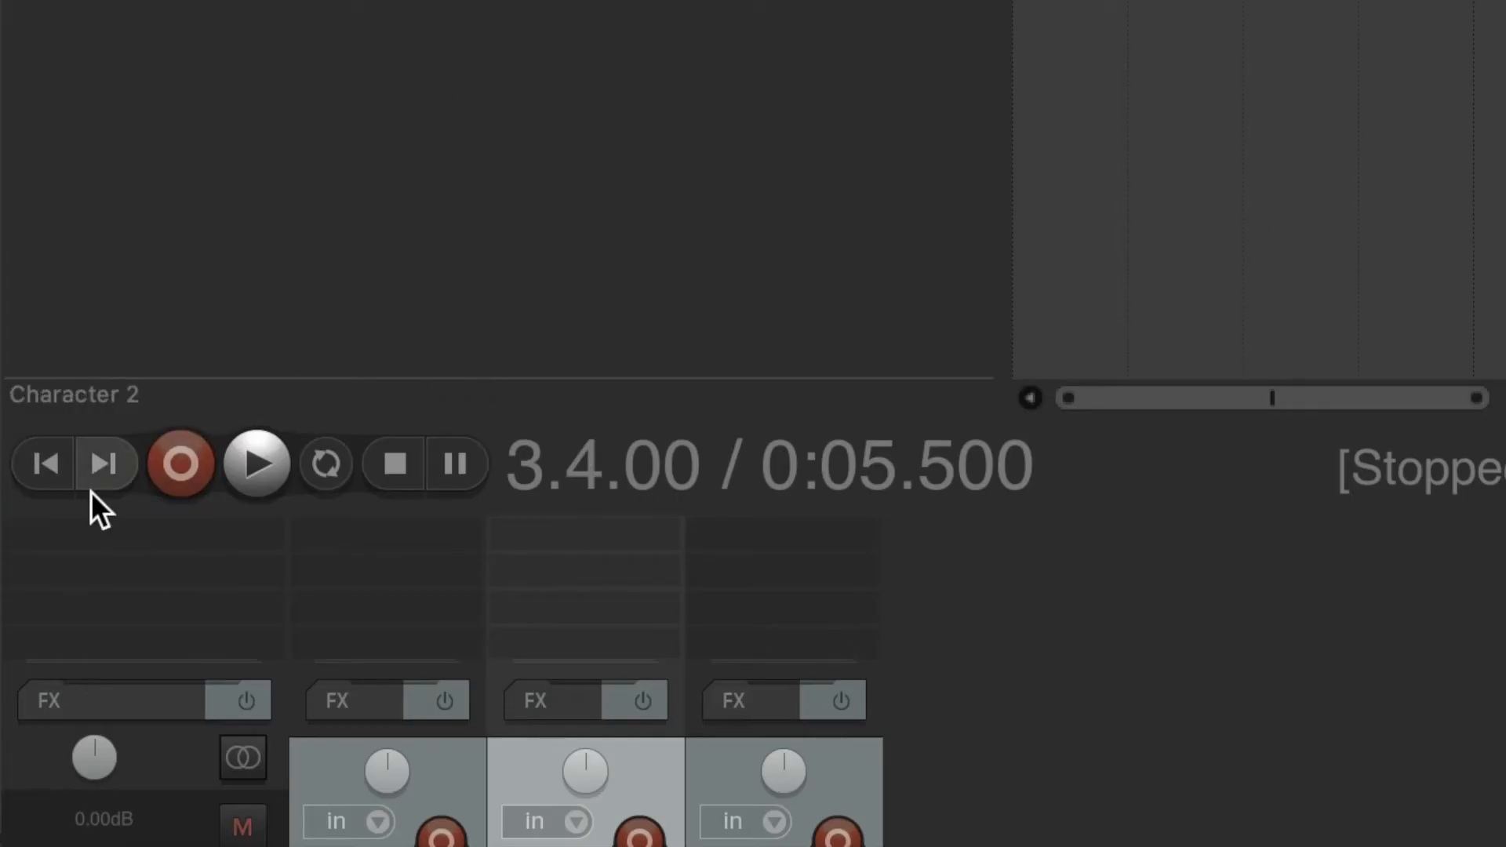
Return the playhead to the project start and play the project back briefly
left_click(50, 467)
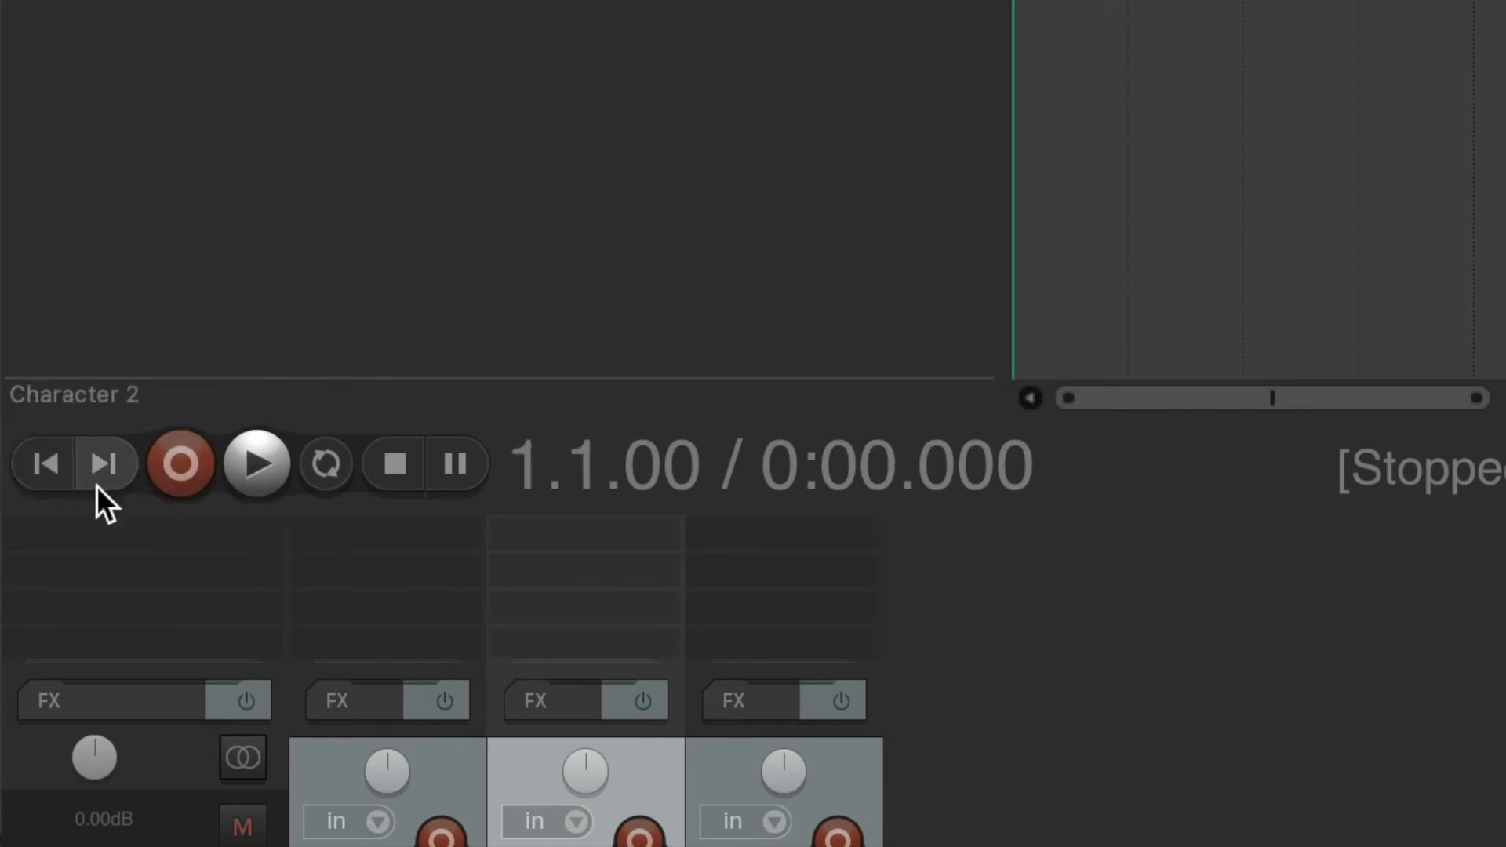
key("space")
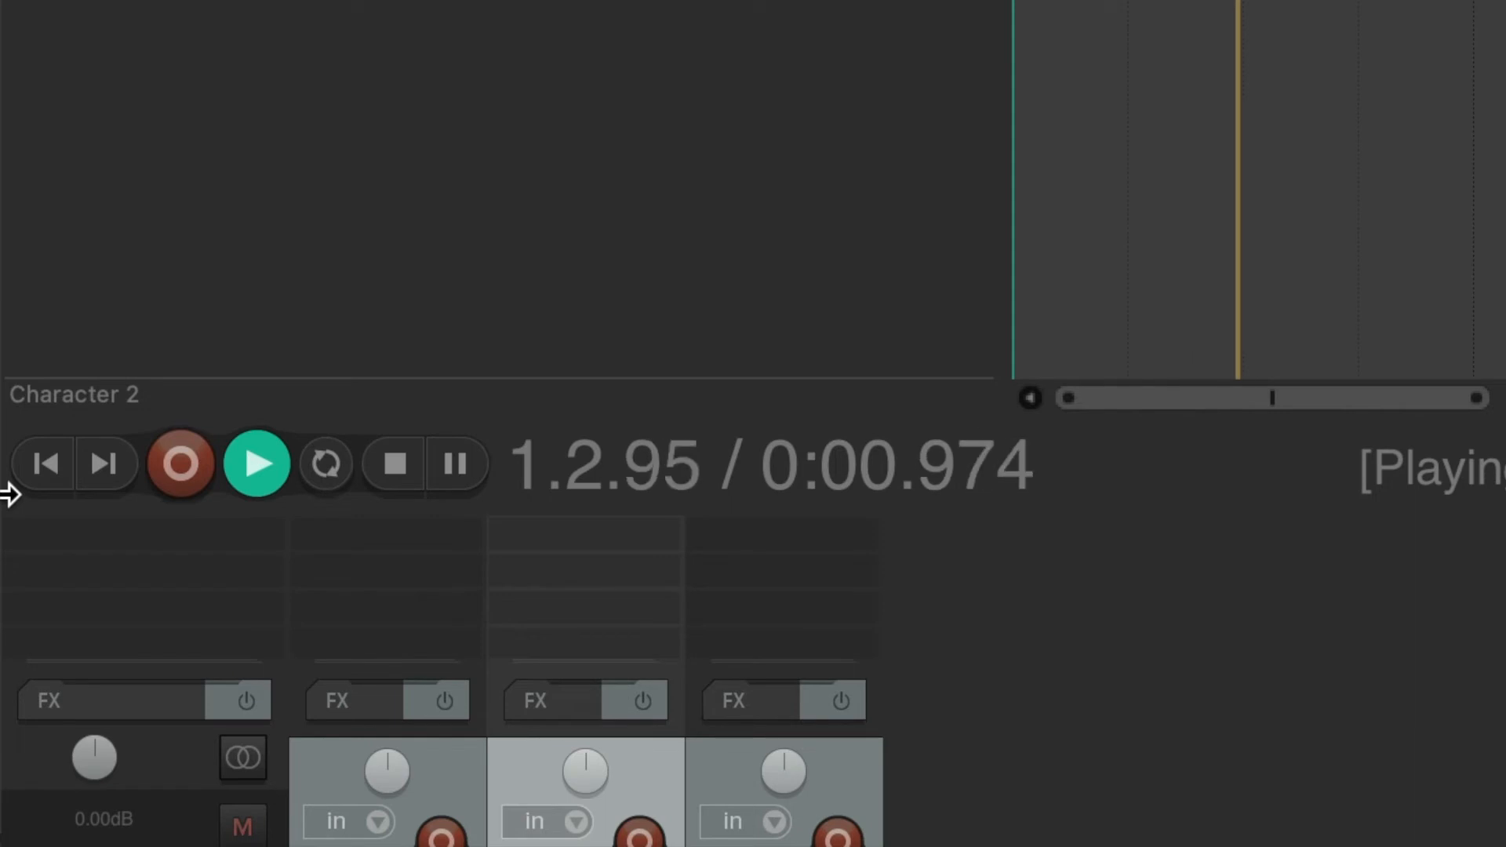
key("space")
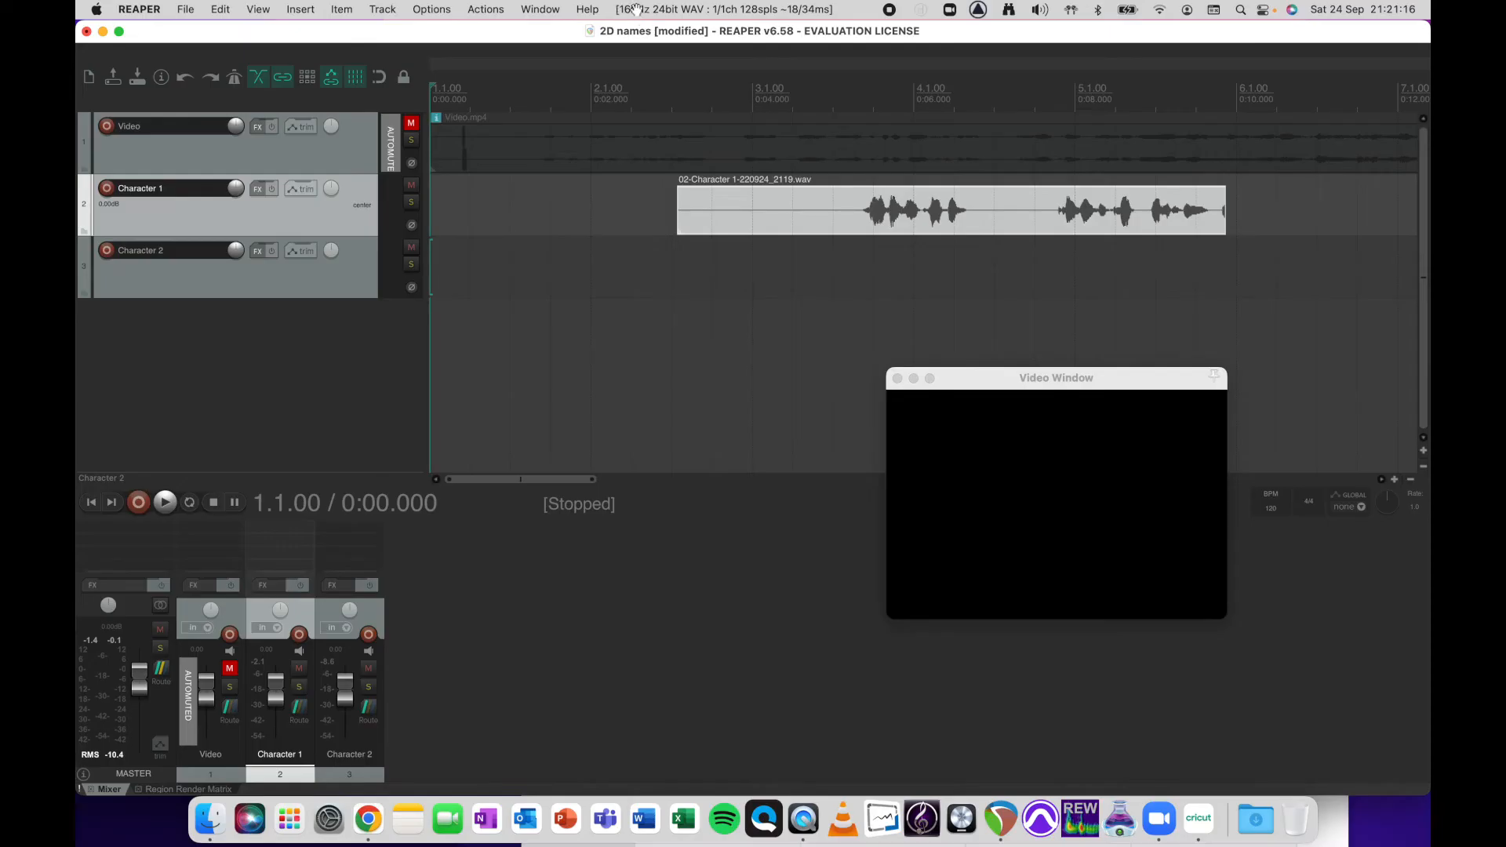
Set the audio device to <default system devices> in the audio device settings and accept the preferences
left_click(639, 10)
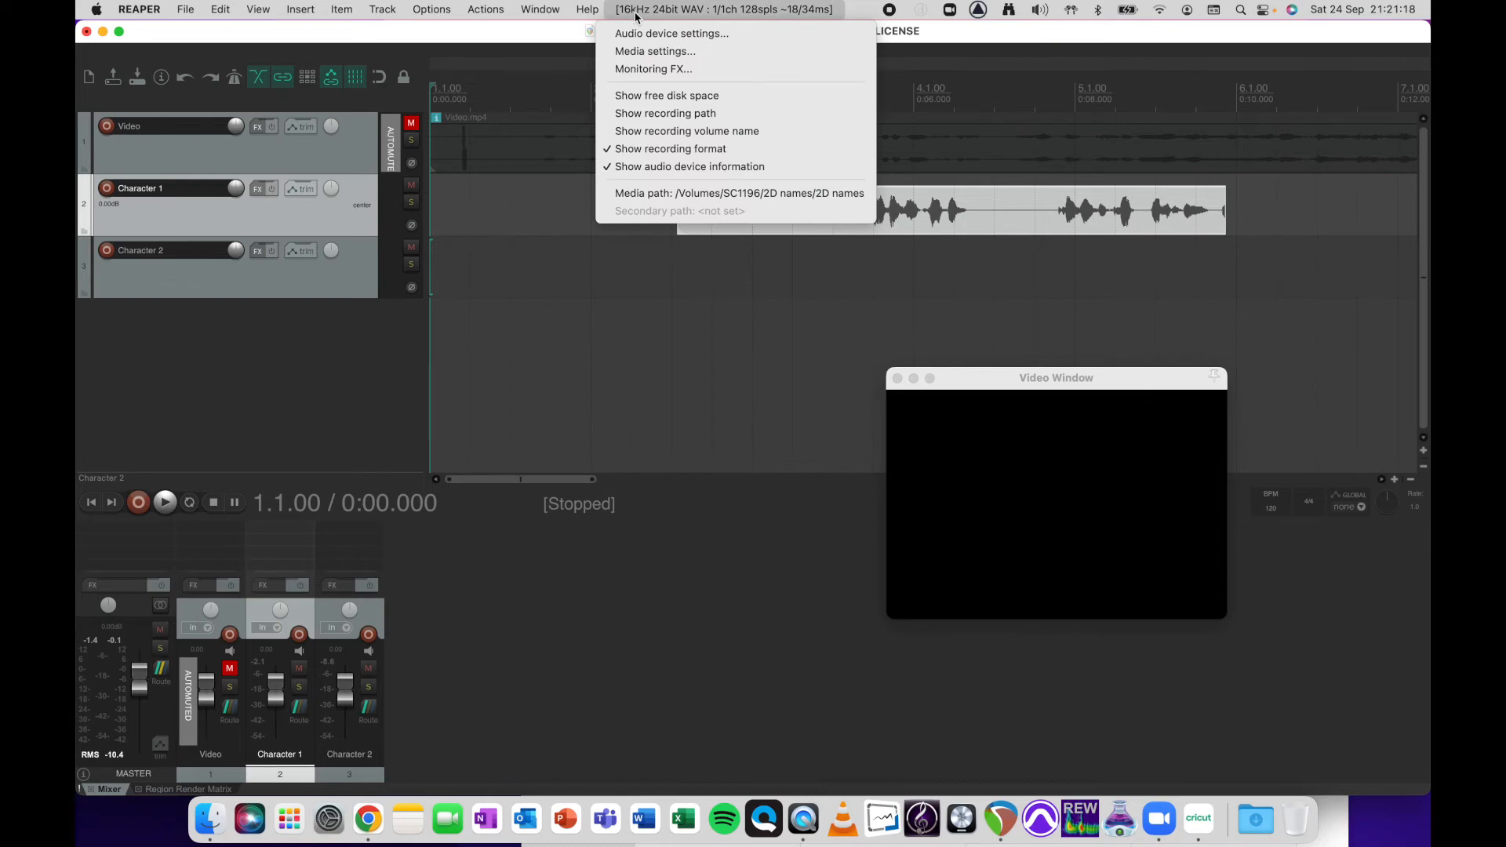
left_click(636, 40)
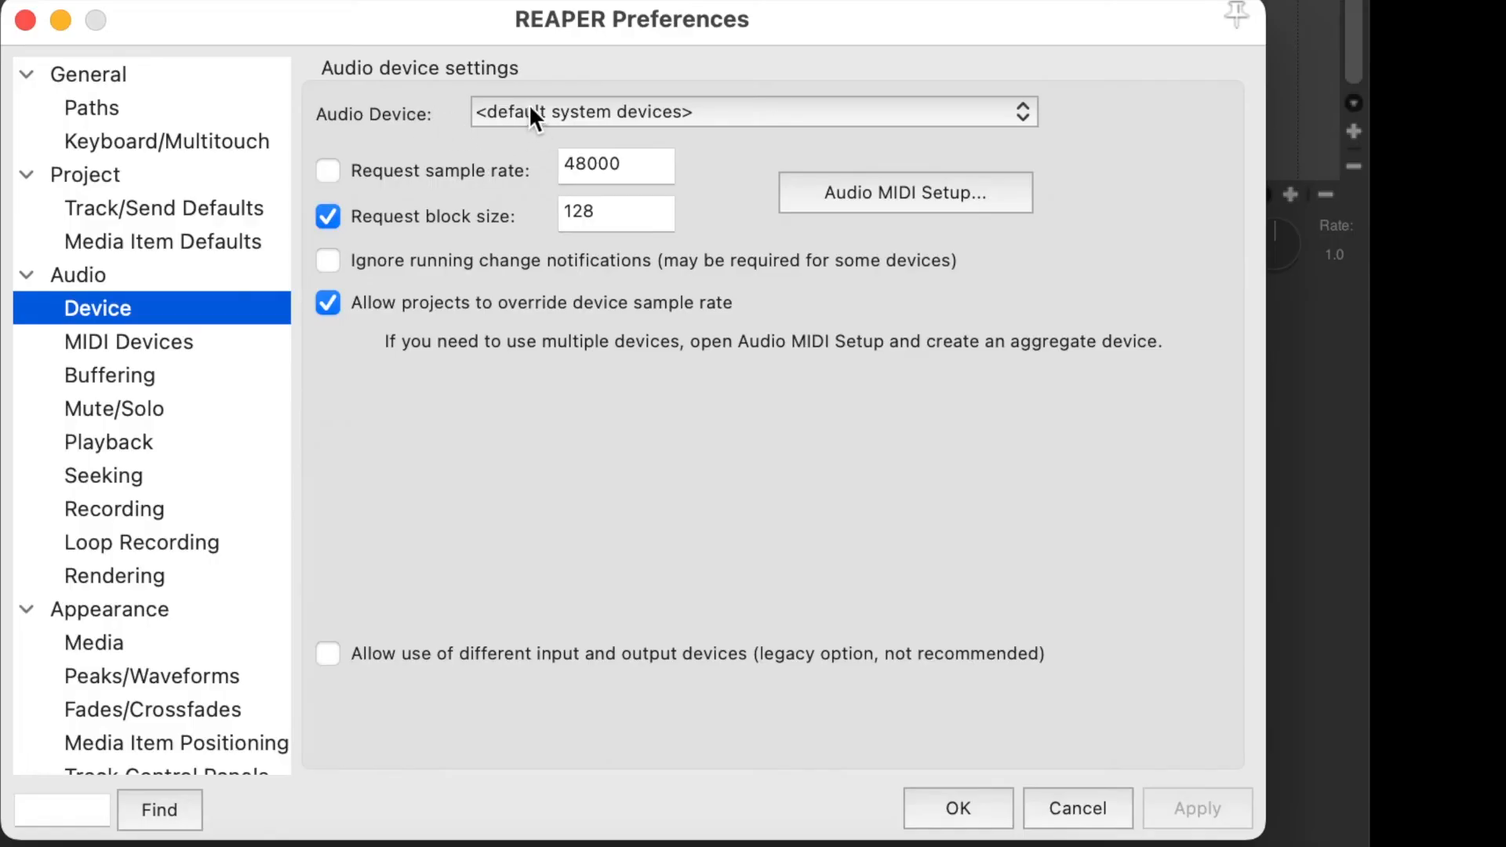
left_click(562, 118)
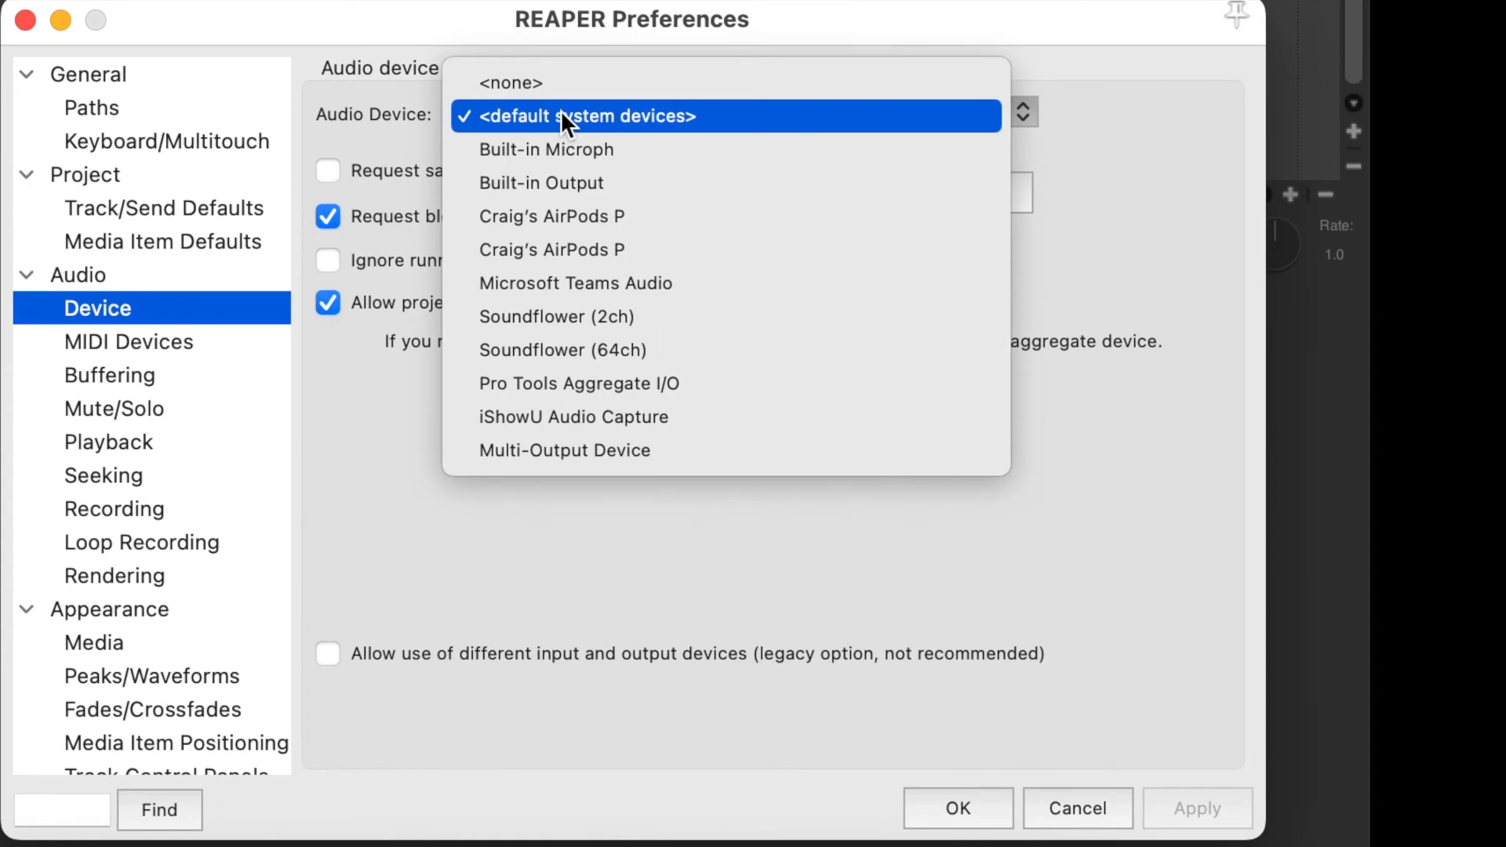
left_click(560, 116)
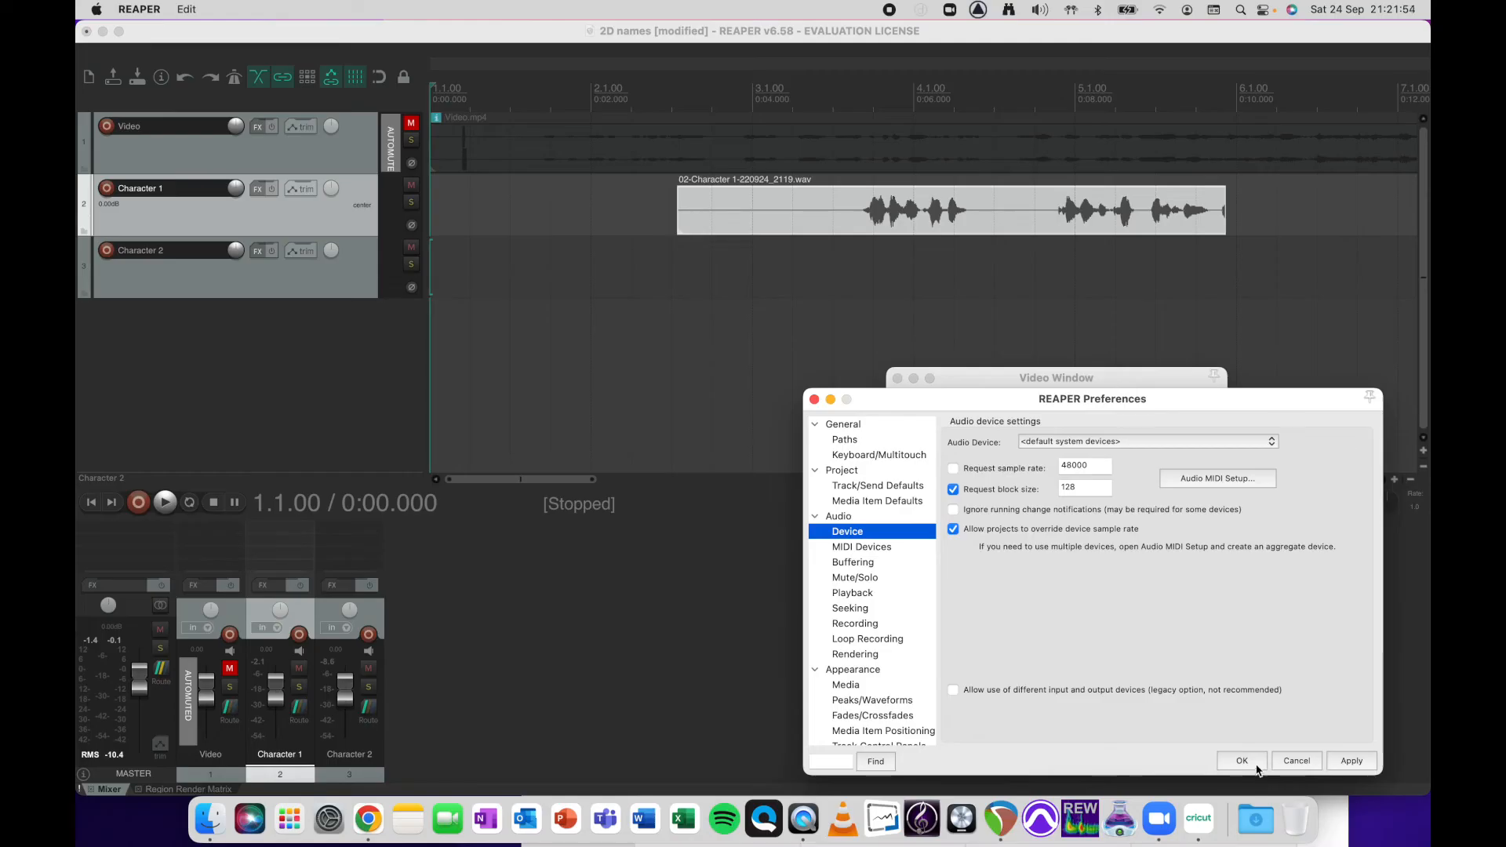
left_click(957, 811)
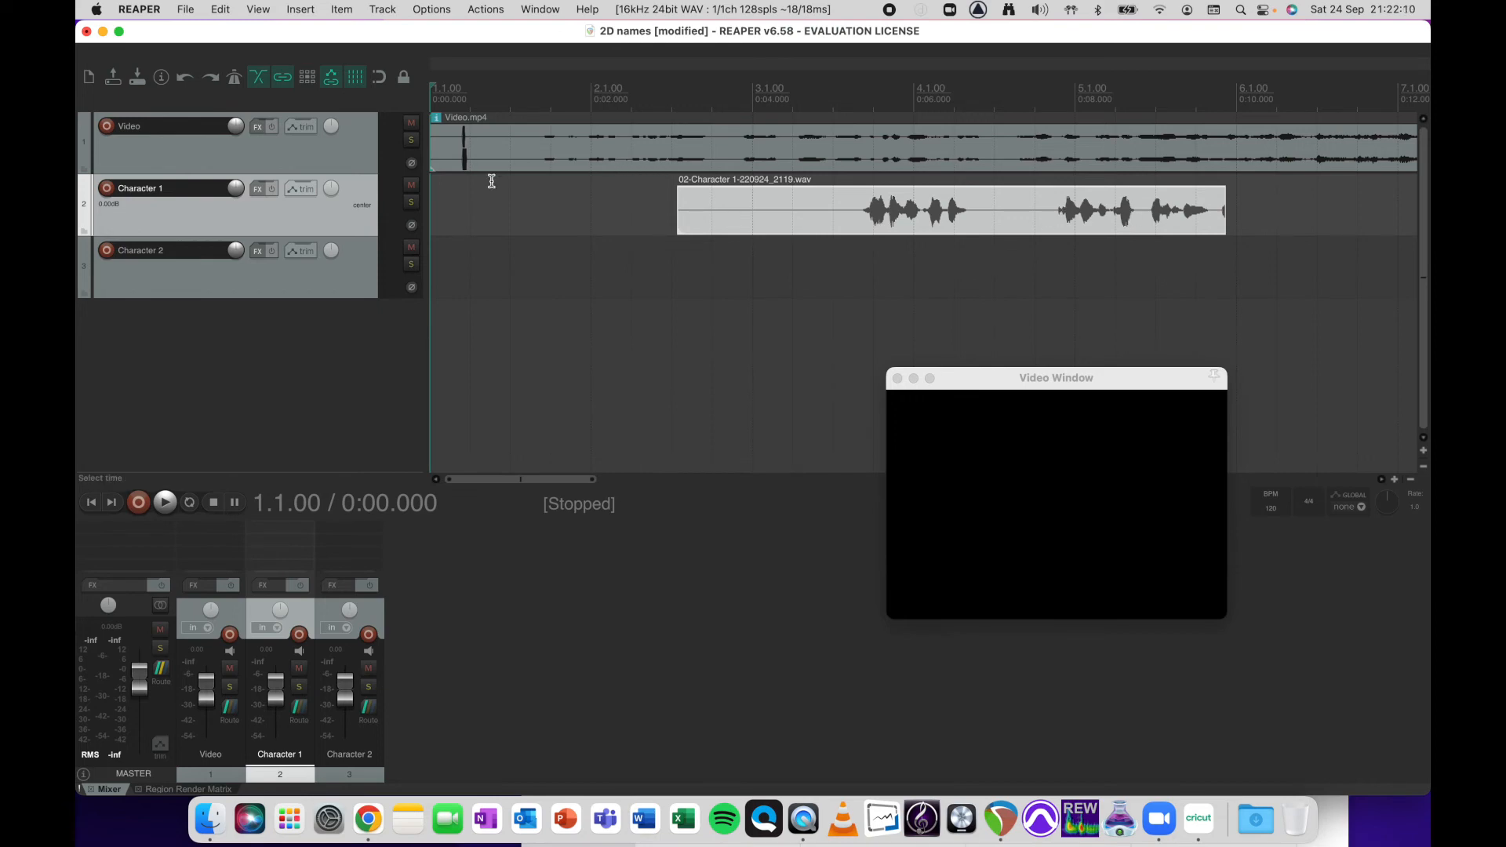
Save the project and render its master mix as the 24 bit PCM, 44100 Hz stereo WAV file "2D names"
key("super+s")
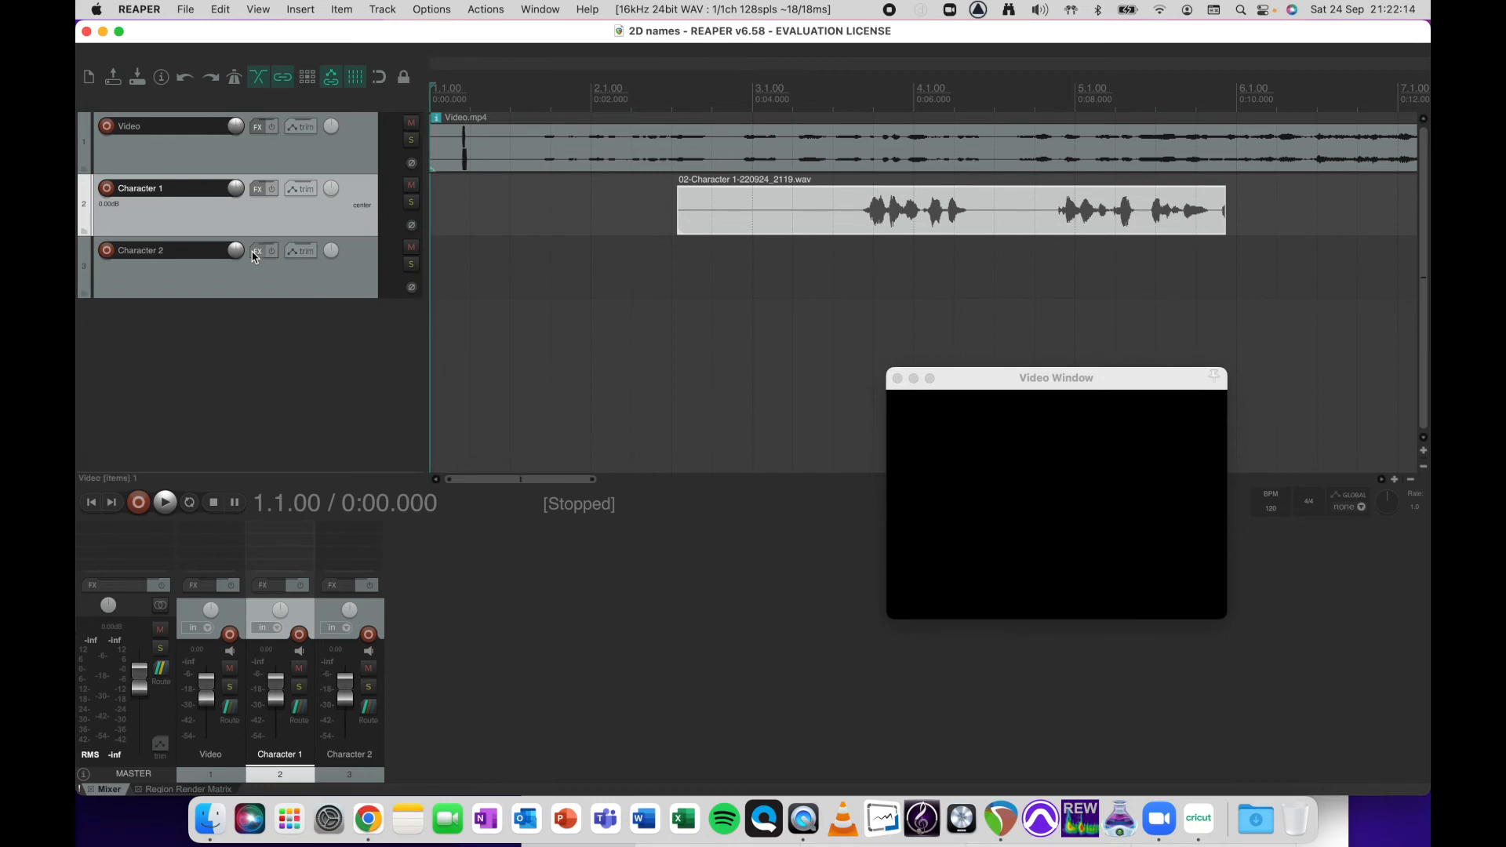
left_click(185, 12)
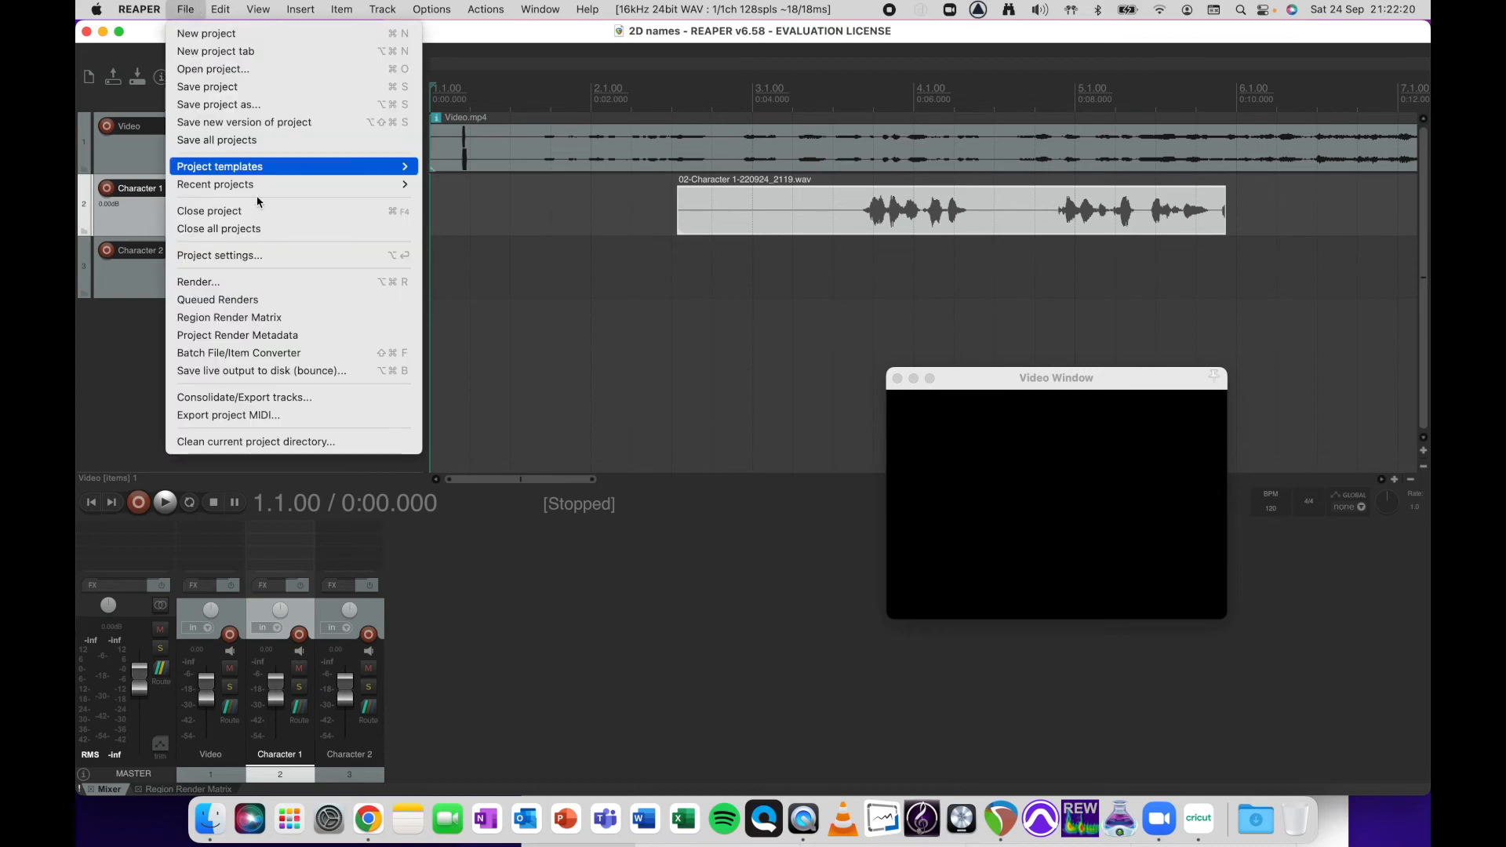
left_click(226, 284)
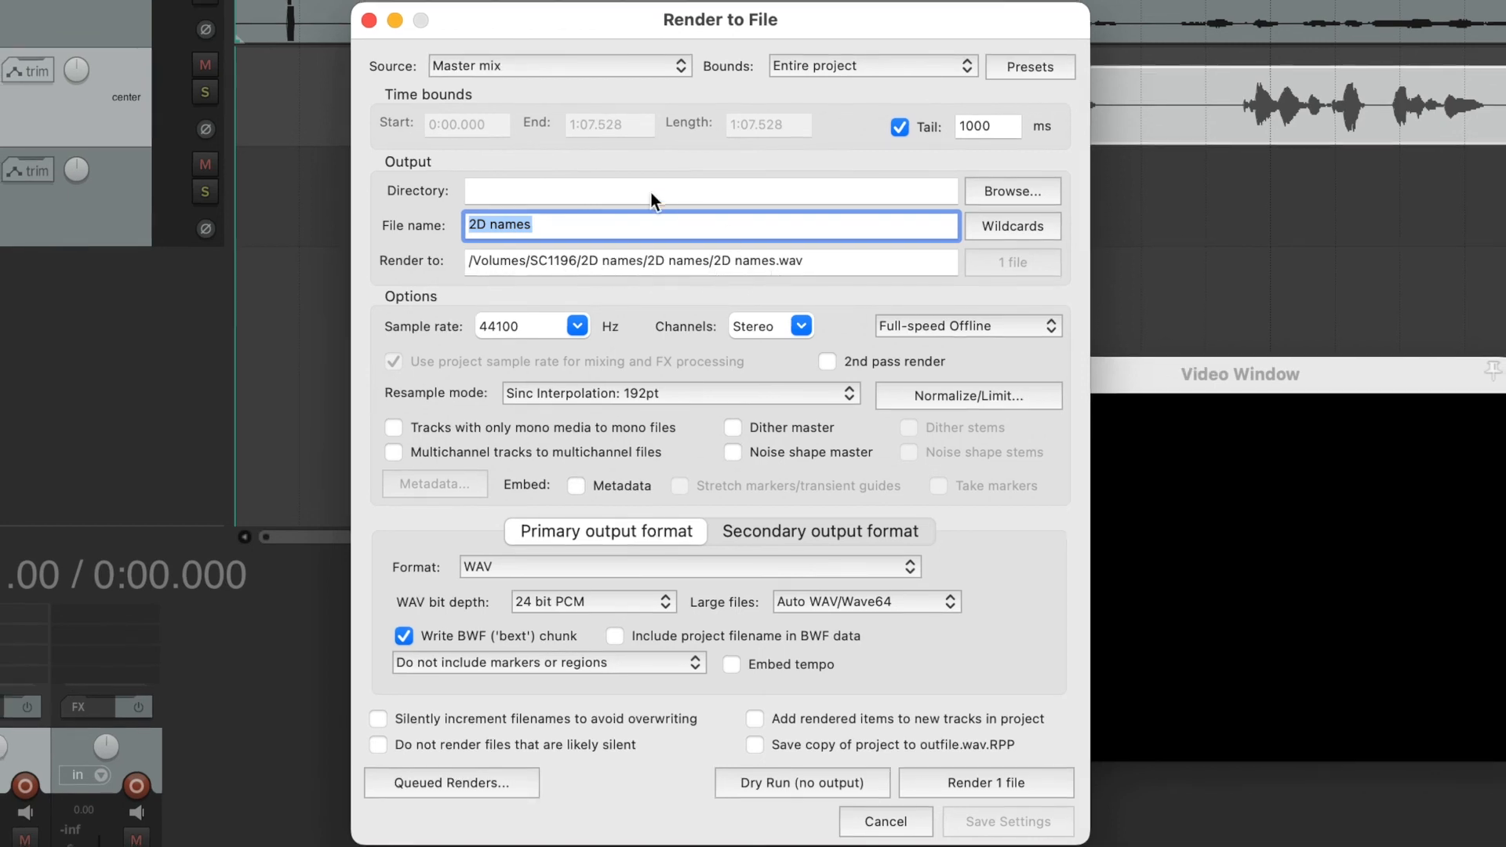
left_click(977, 787)
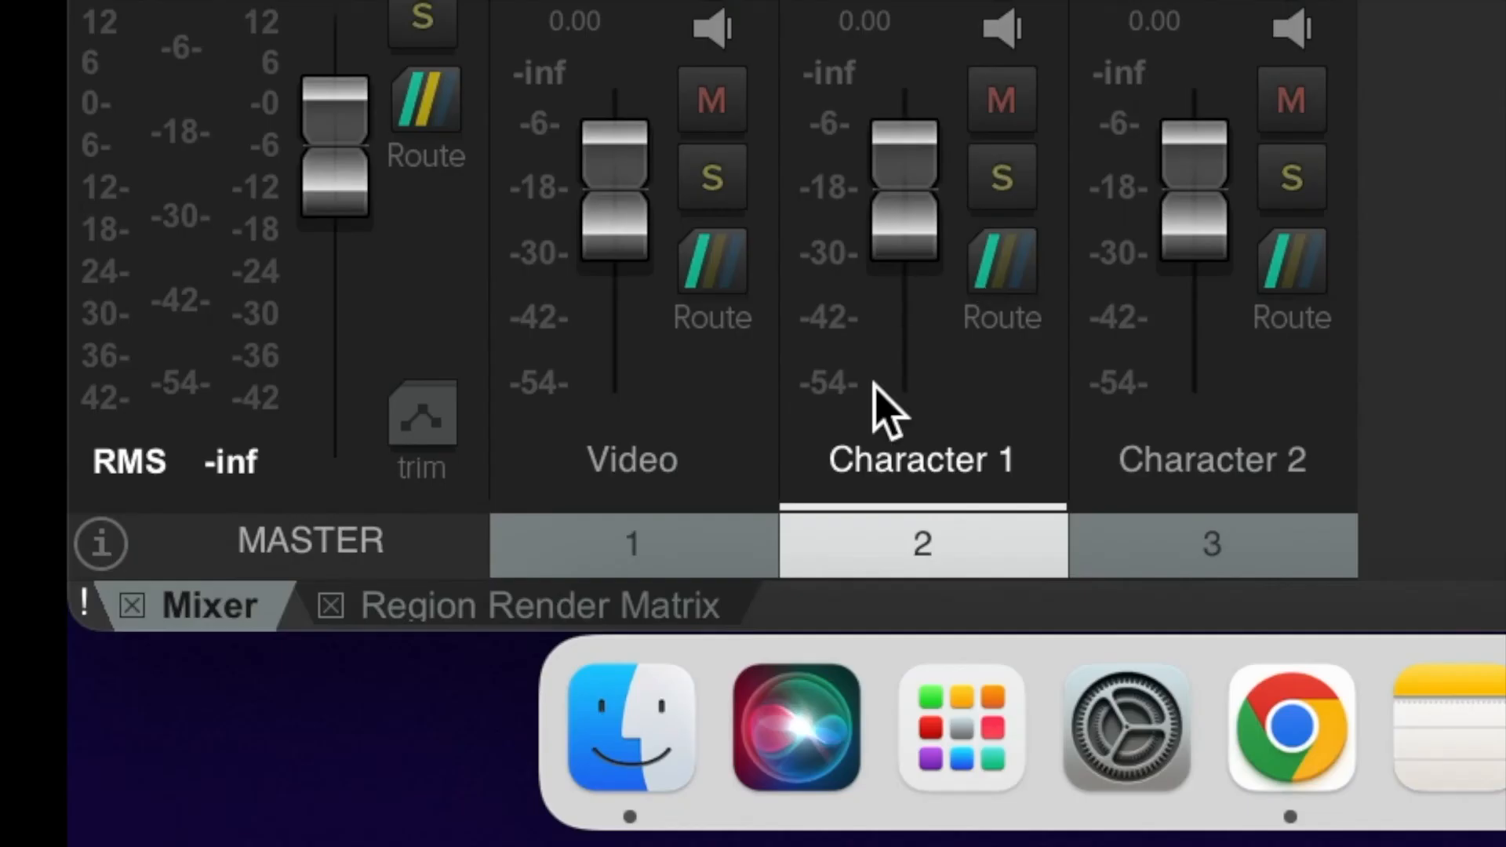
Switch to Finder, check the Video.mp4 file in the ADR folder and close the Finder window
left_click(659, 722)
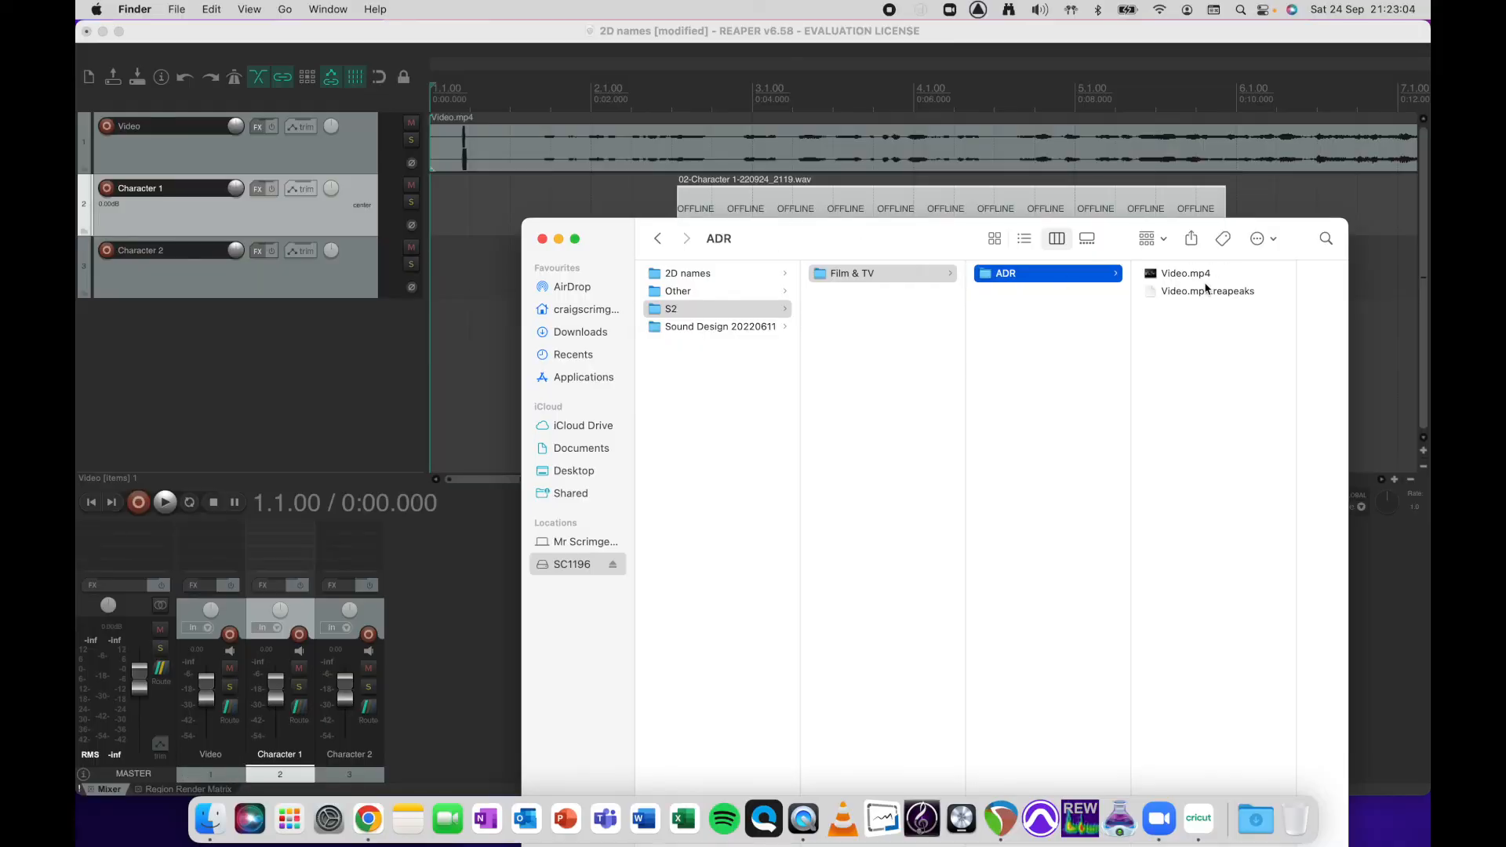
left_click(1186, 277)
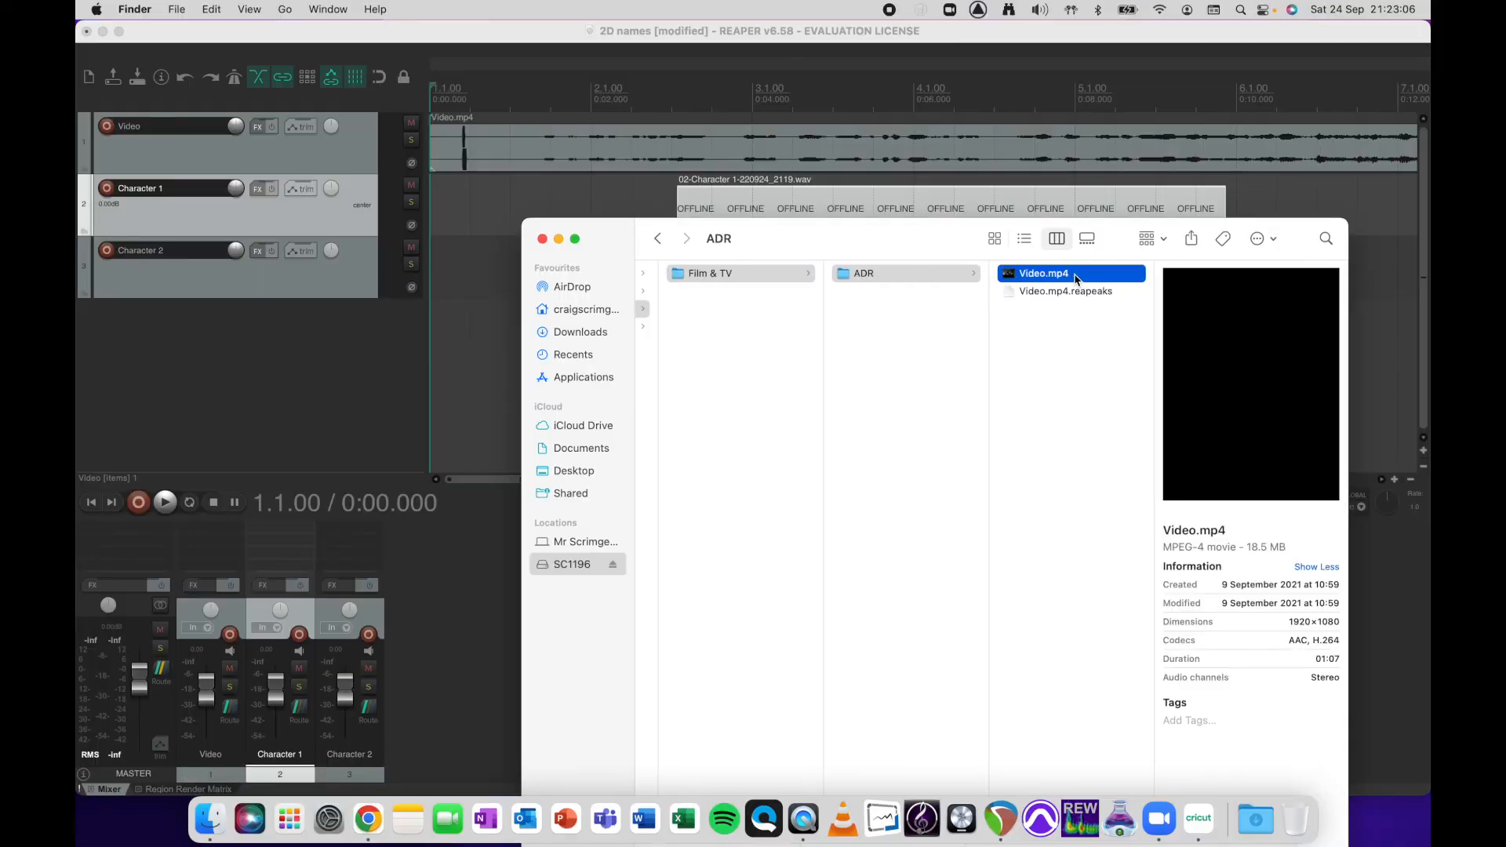
left_click(541, 239)
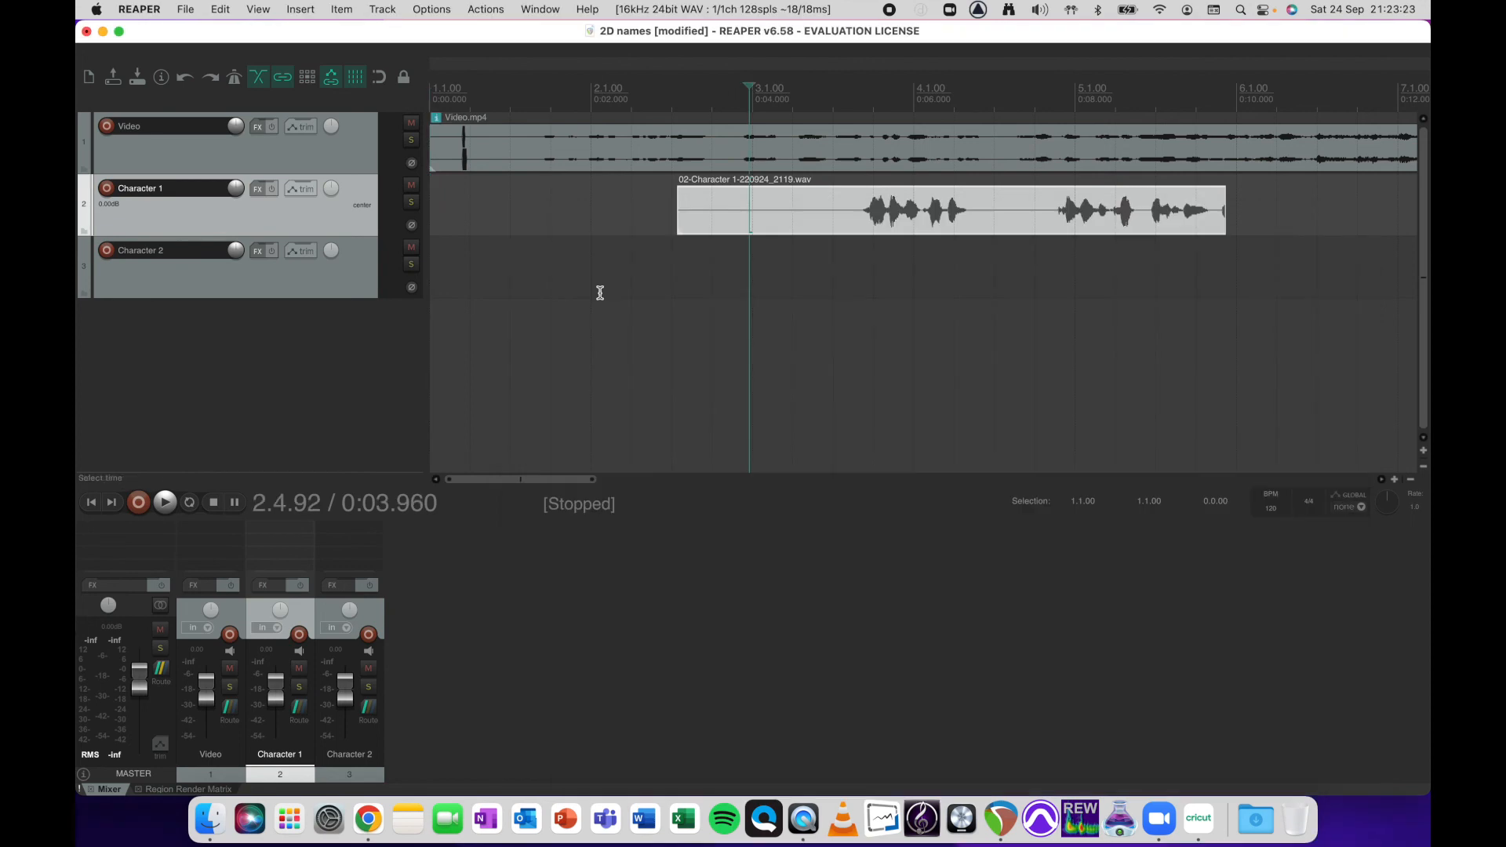